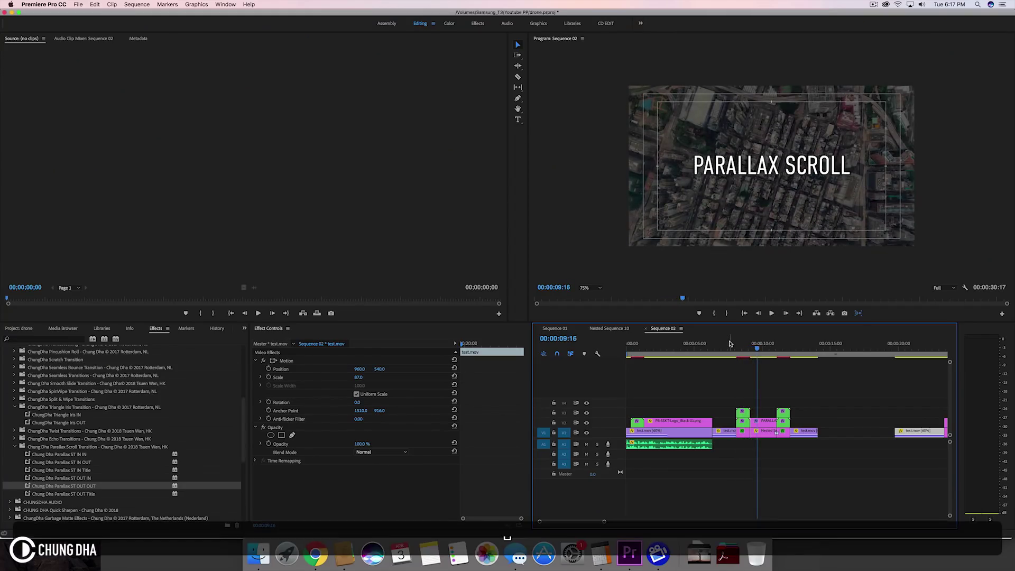
# - Play back and scrub the sequence to review the title-to-drone transition around 07:11–11:04
pyautogui.press('space')
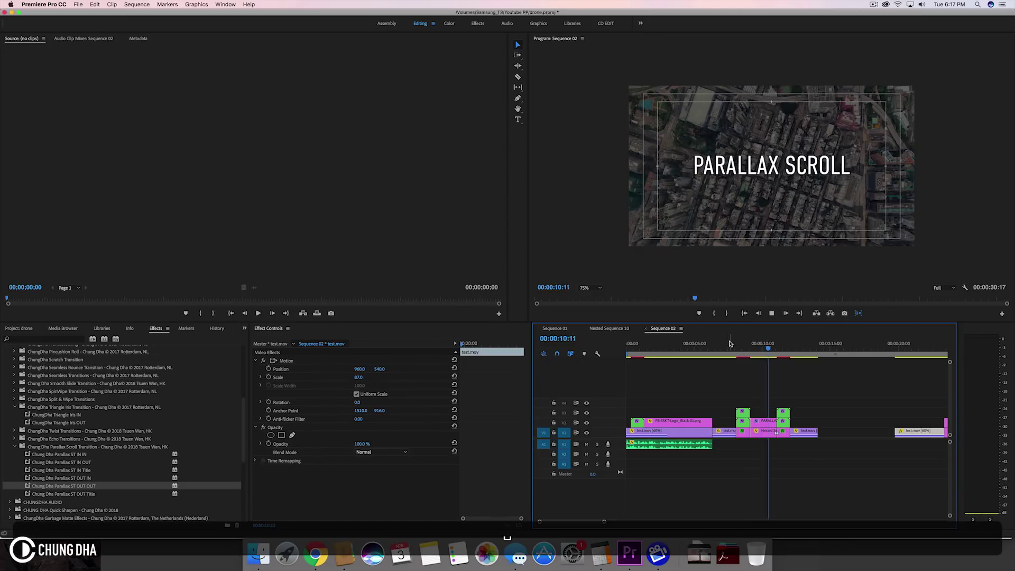
pyautogui.press('space')
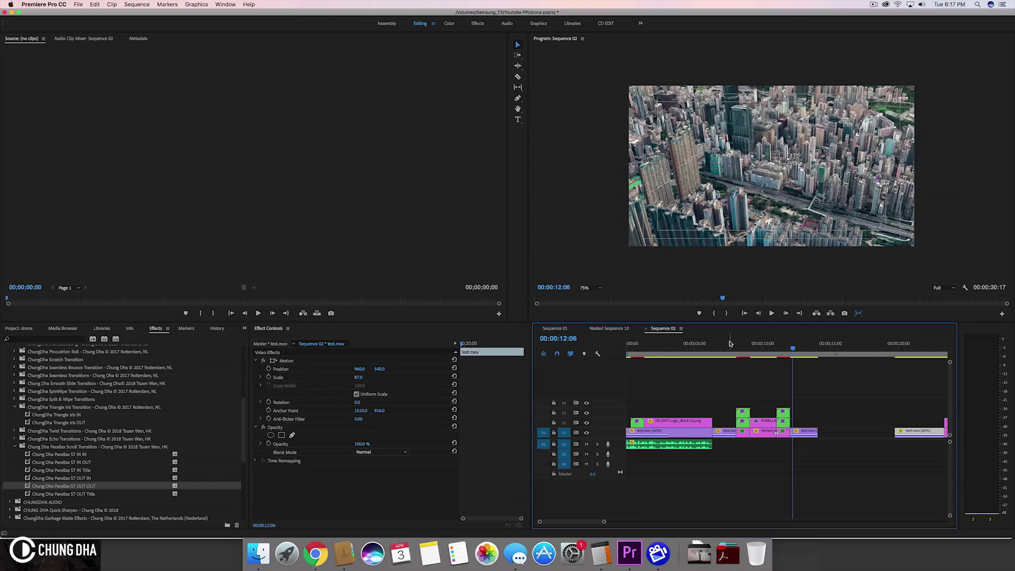
pyautogui.moveTo(730, 344)
pyautogui.mouseDown()
pyautogui.moveTo(795, 347)
pyautogui.moveTo(724, 341)
pyautogui.mouseUp()
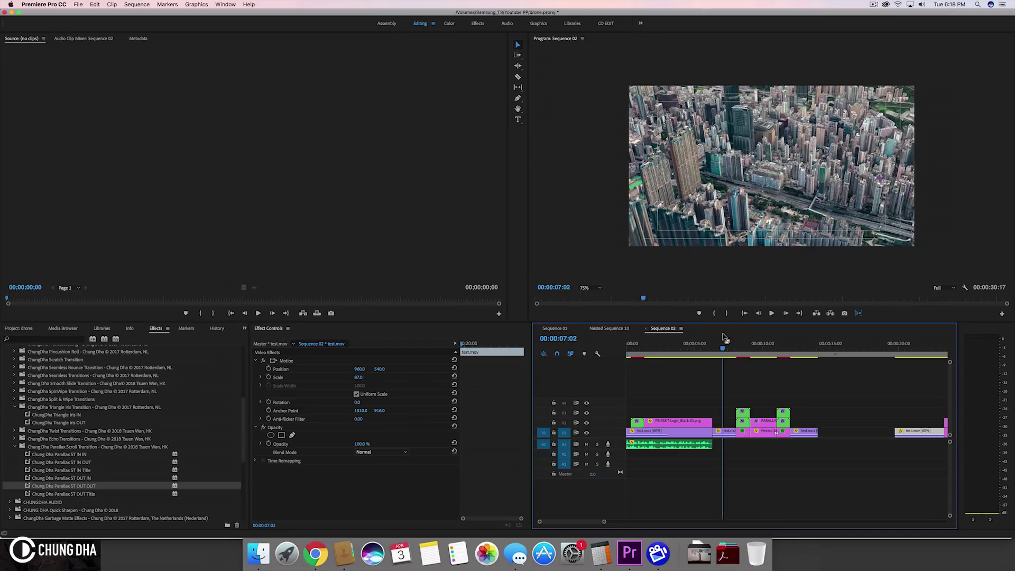
pyautogui.press('space')
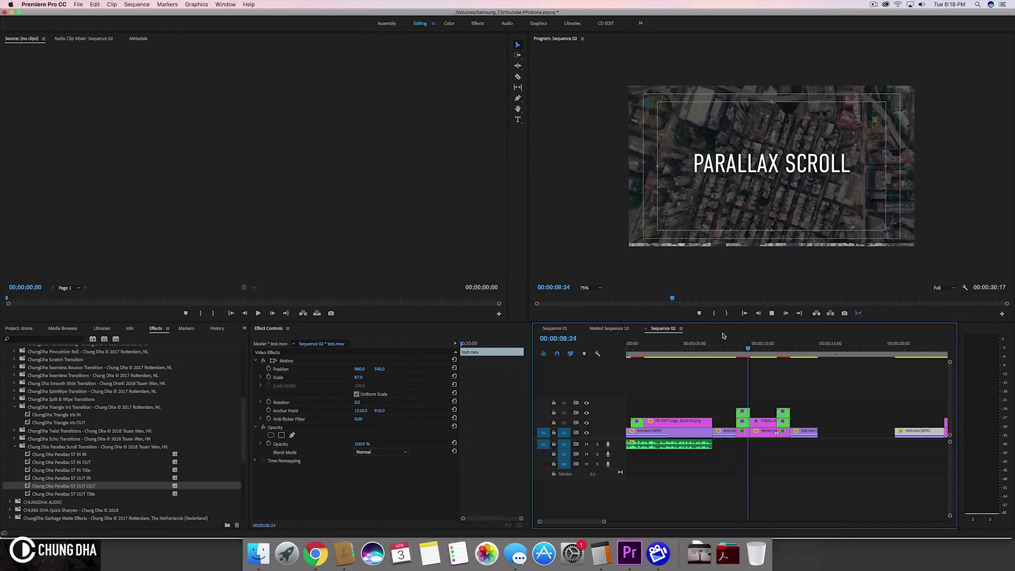
pyautogui.press('space')
pyautogui.press('space')
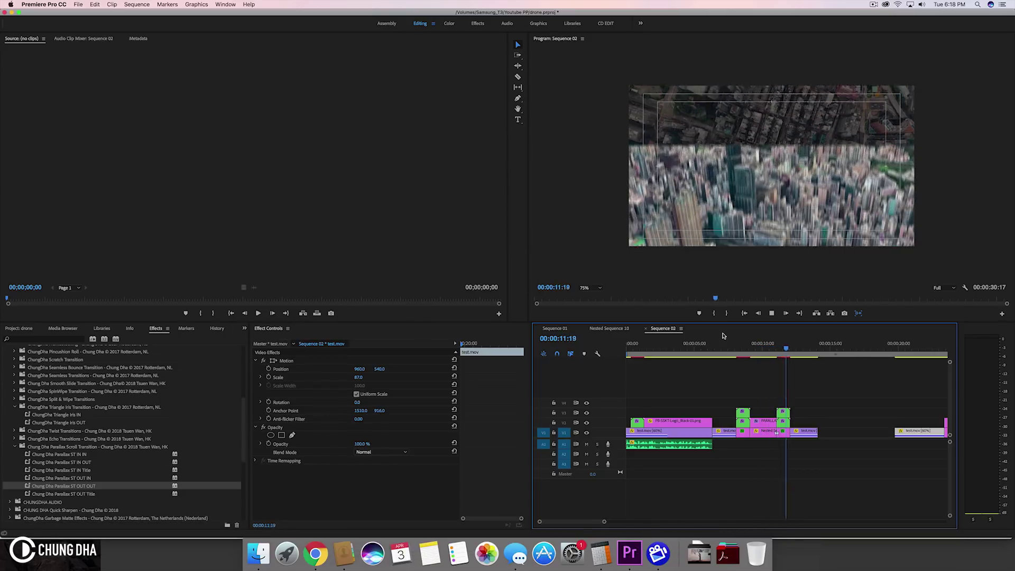
pyautogui.press('space')
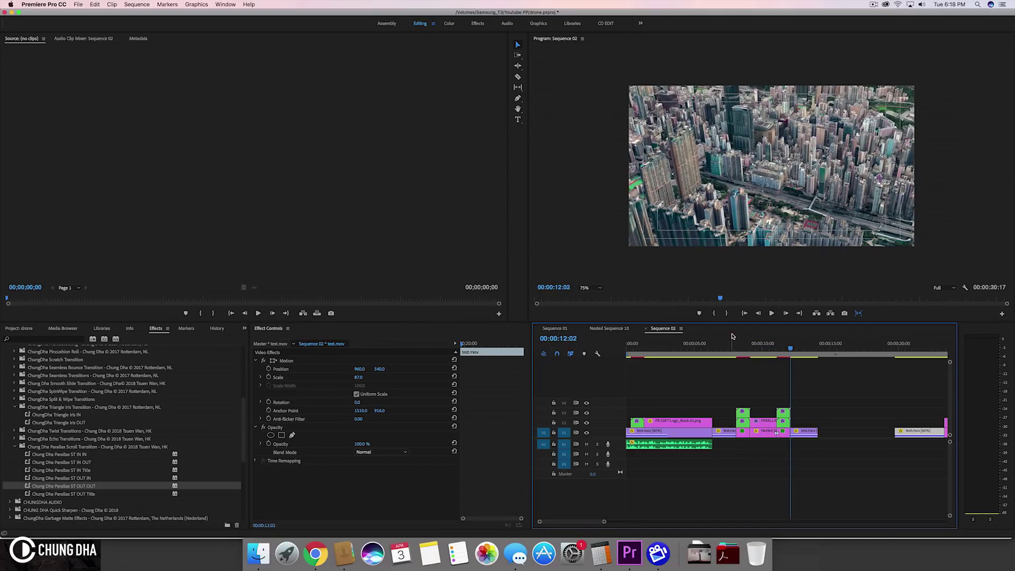
pyautogui.moveTo(728, 347); pyautogui.dragTo(746, 347)
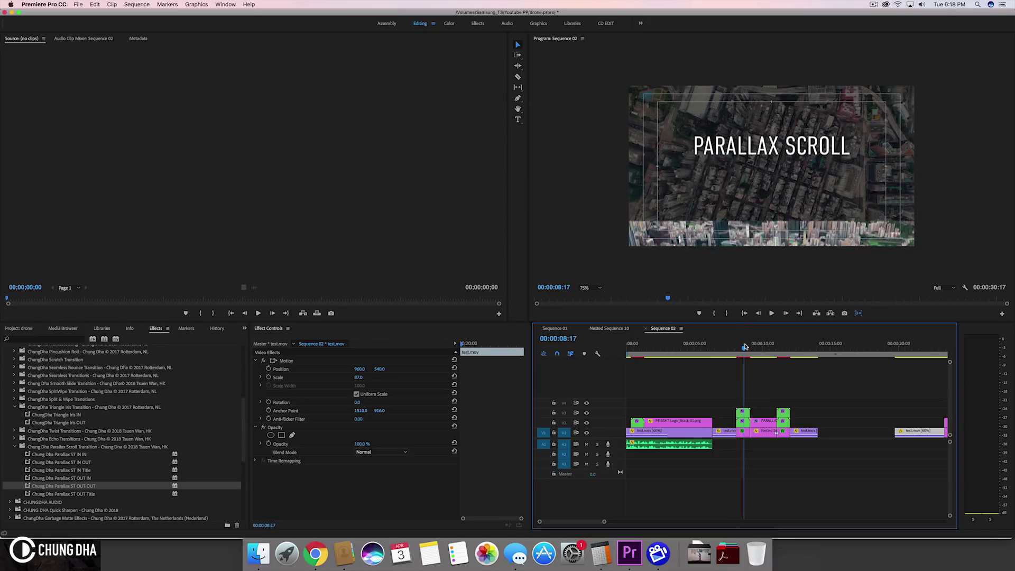
pyautogui.moveTo(745, 347); pyautogui.dragTo(791, 346)
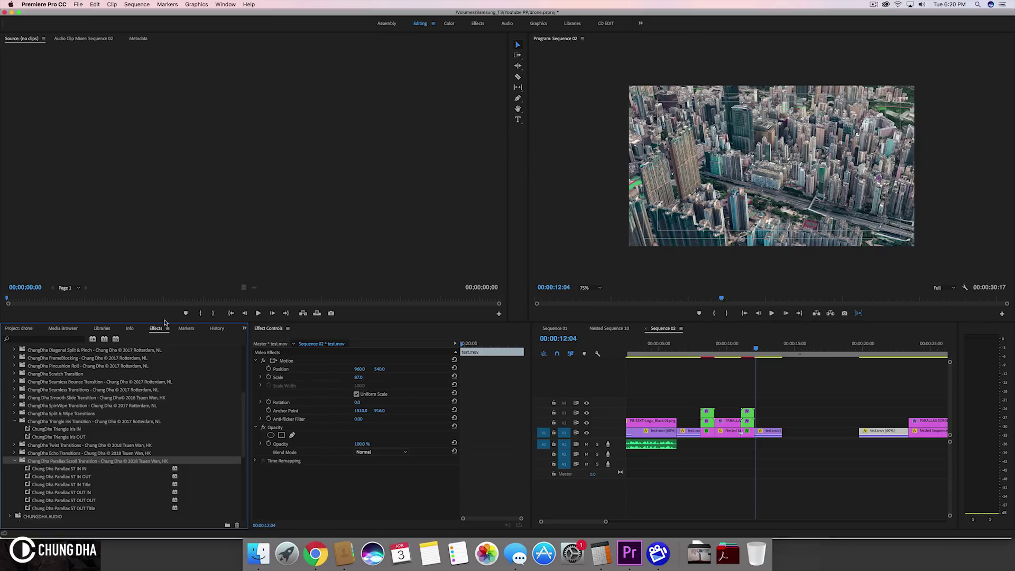
# - Import the ChungDha_Parallax_Scroll.prfpset file into the Effects panel Presets
pyautogui.scroll(5, 145, 356)
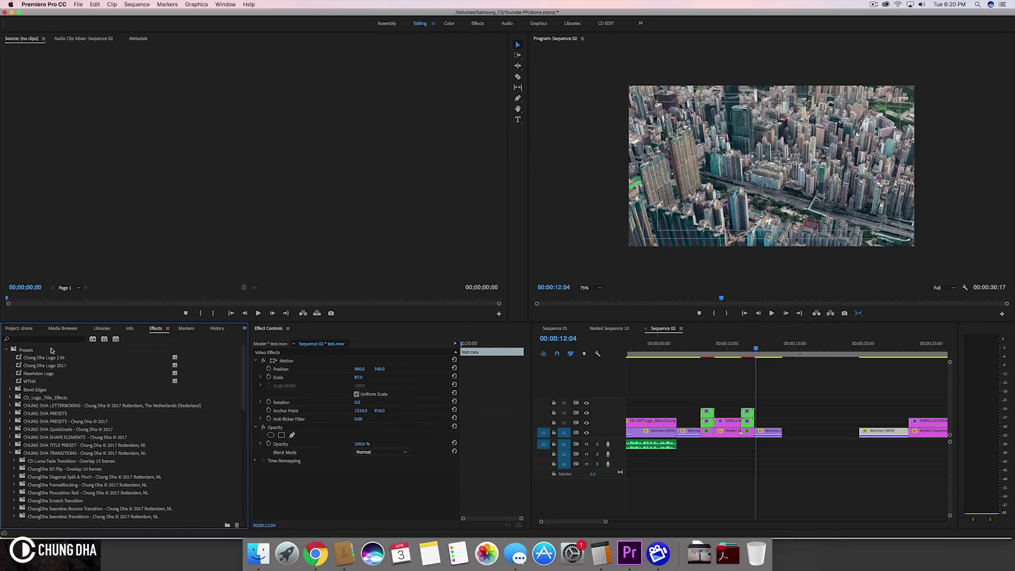
pyautogui.rightClick(51, 350)
pyautogui.click(53, 379)
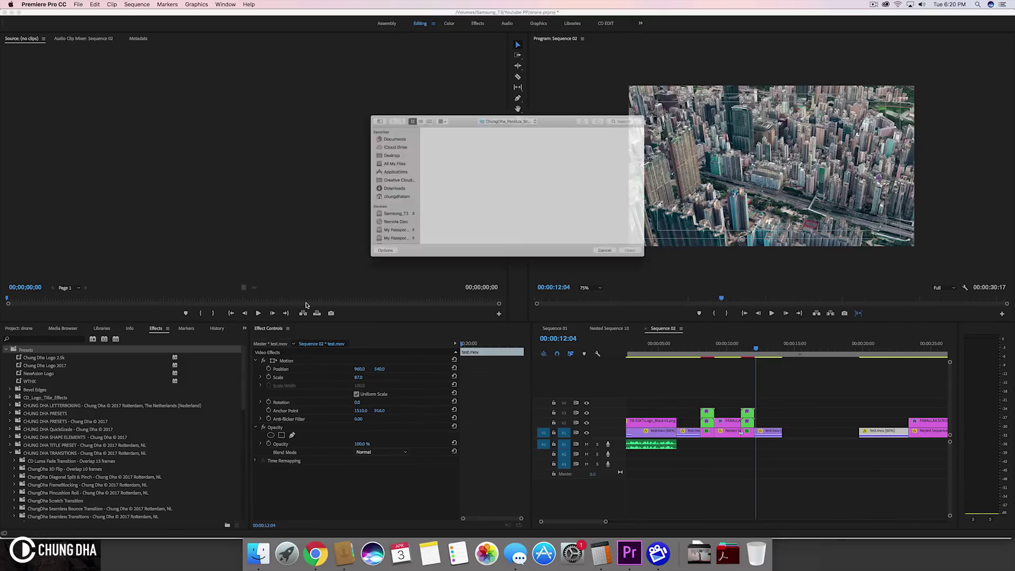
pyautogui.click(421, 127)
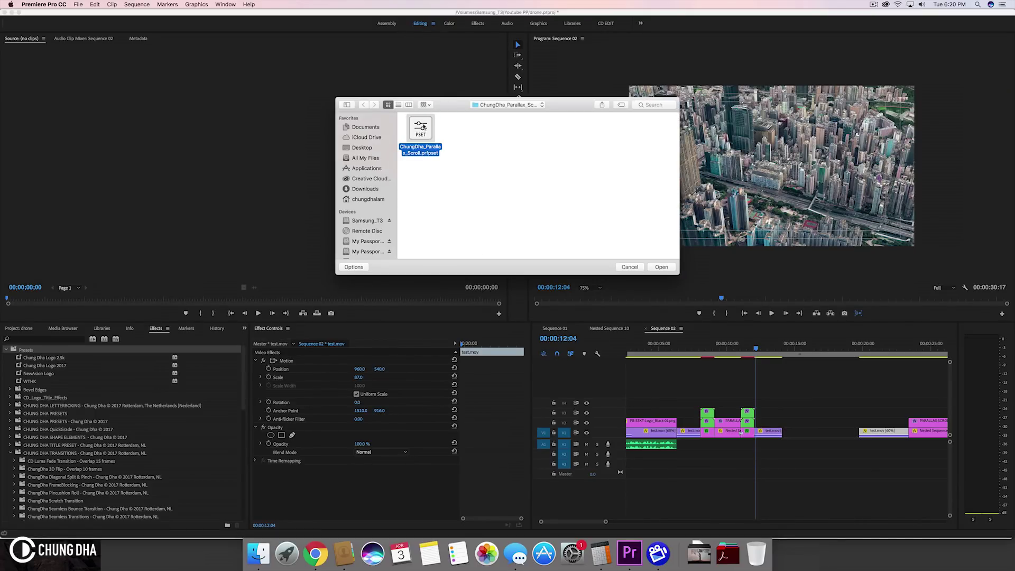
pyautogui.doubleClick(423, 127)
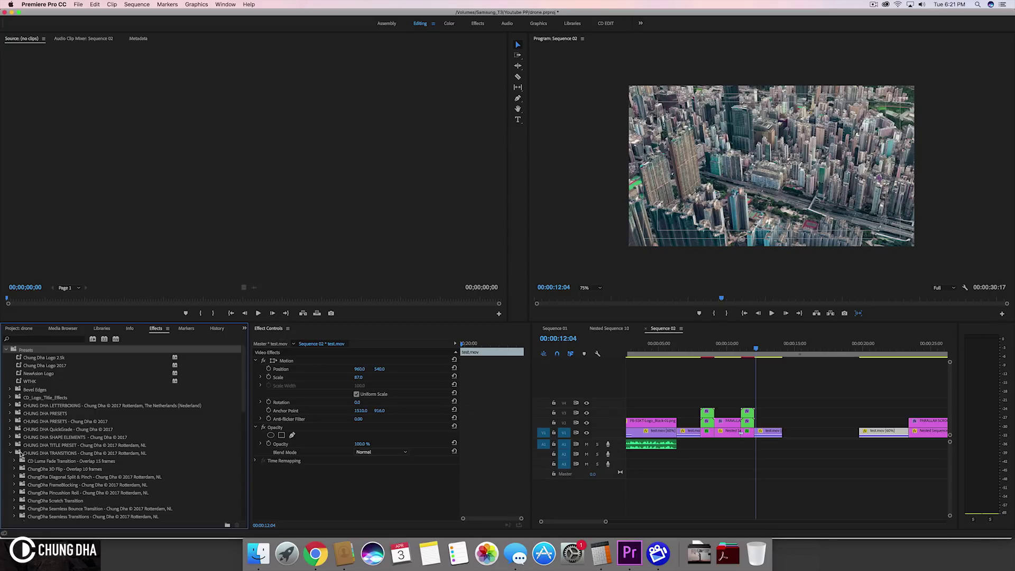
pyautogui.scroll(-5, 51, 462)
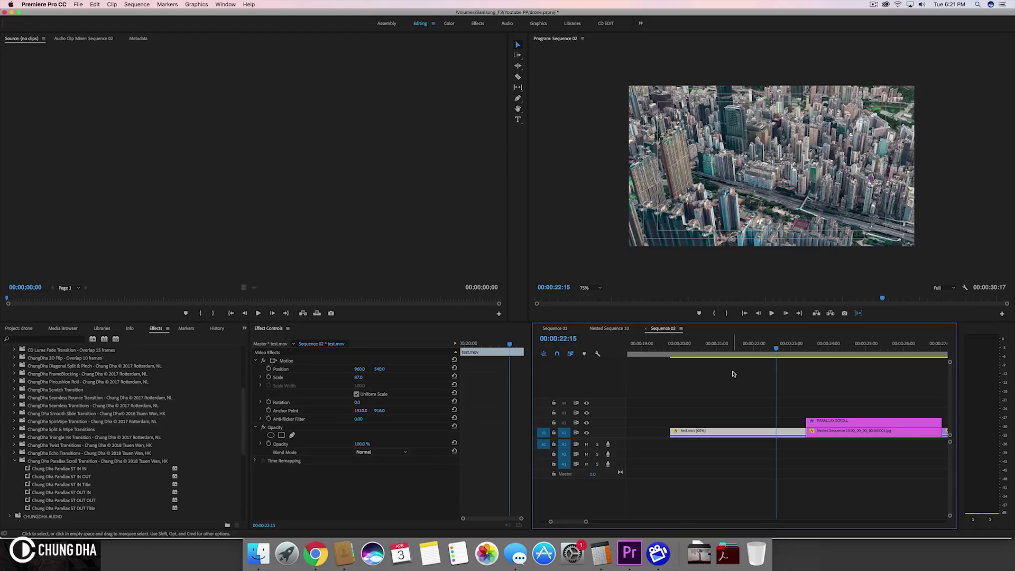
# - Scrub to around 00:00:22:16 and select the Nested Sequence clip on V1
pyautogui.moveTo(752, 344); pyautogui.dragTo(829, 345)
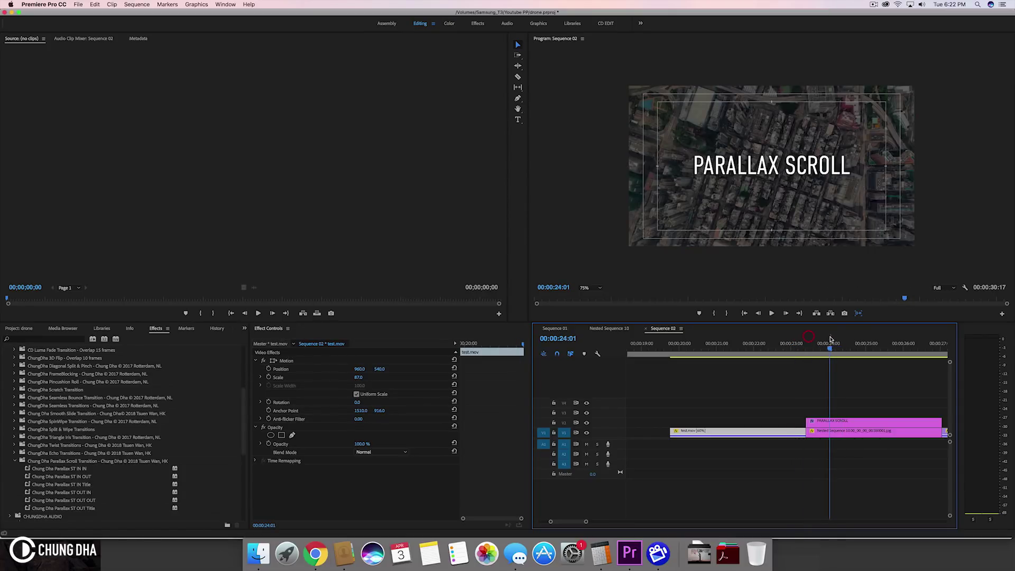
pyautogui.click(838, 455)
pyautogui.click(831, 431)
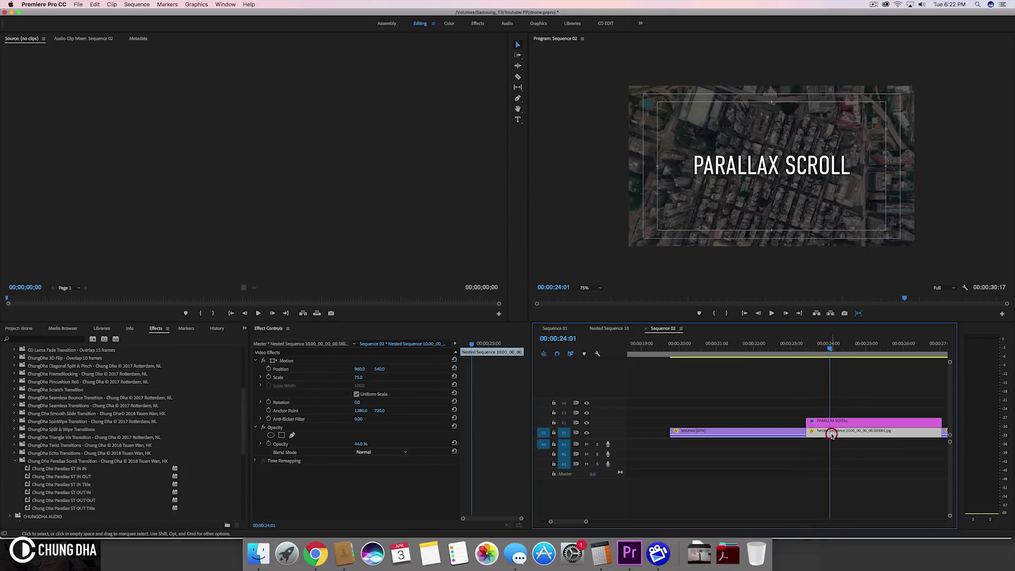
pyautogui.moveTo(827, 358); pyautogui.dragTo(796, 347)
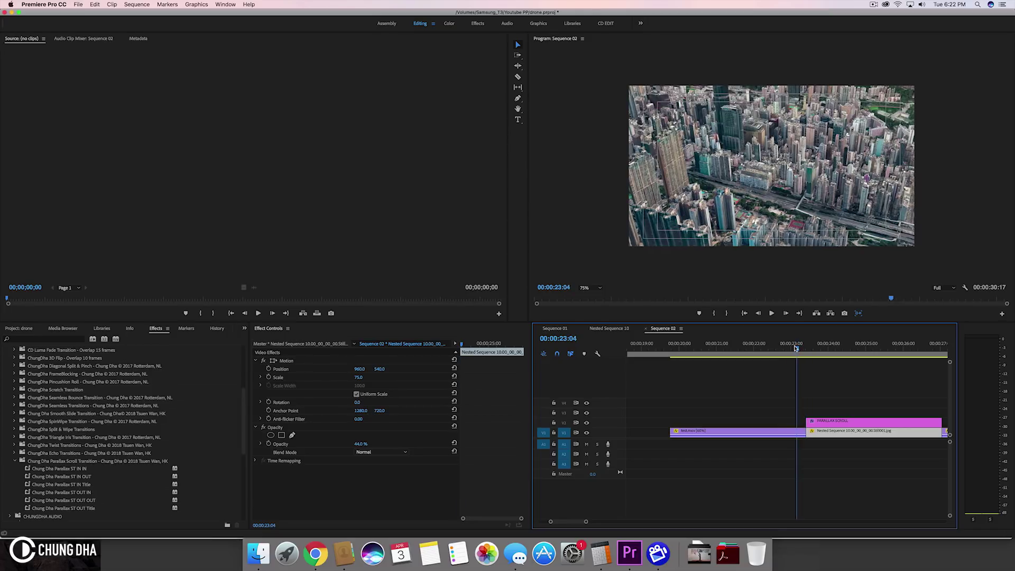
# - Move the playhead to the PARALLAX SCROLL clip's start, then one second back to 00:00:22:10
pyautogui.hotkey('shift', 'Down')
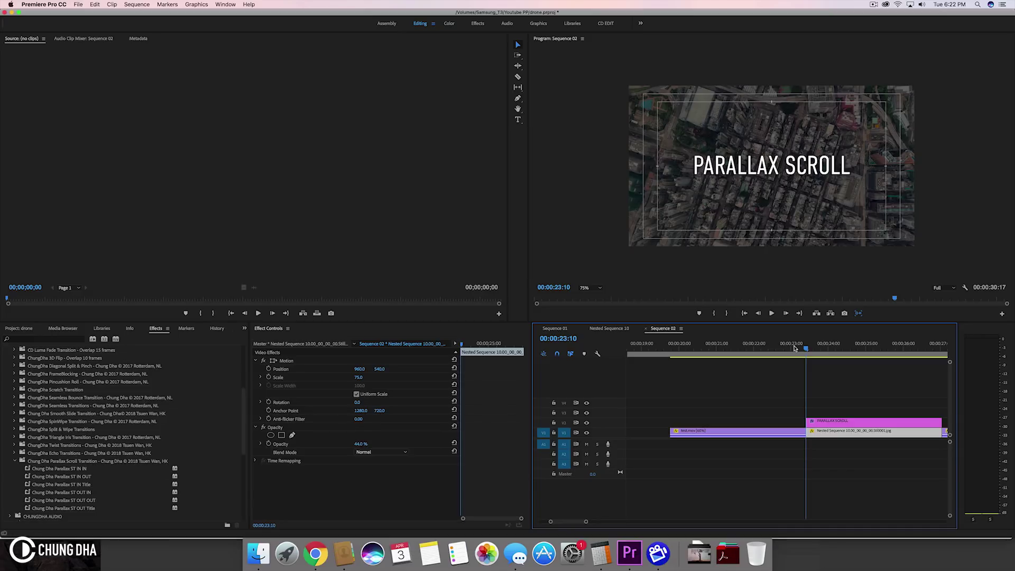
pyautogui.press('shift')
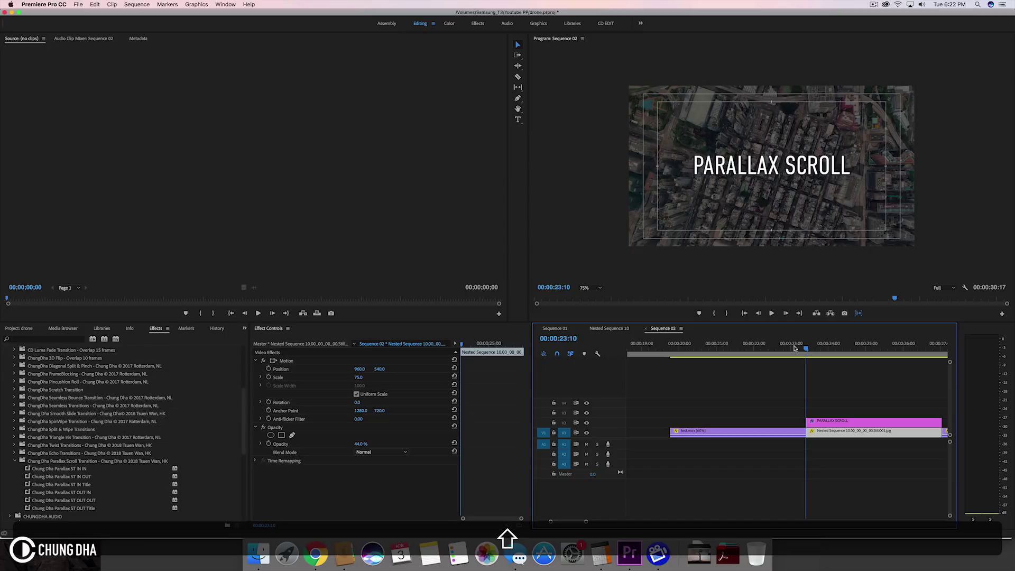
pyautogui.hotkey('shift', 'Left')
pyautogui.hotkey('shift', 'Left')
pyautogui.hotkey('shift', 'Left')
pyautogui.hotkey('shift', 'Left')
pyautogui.hotkey('shift', 'Left')
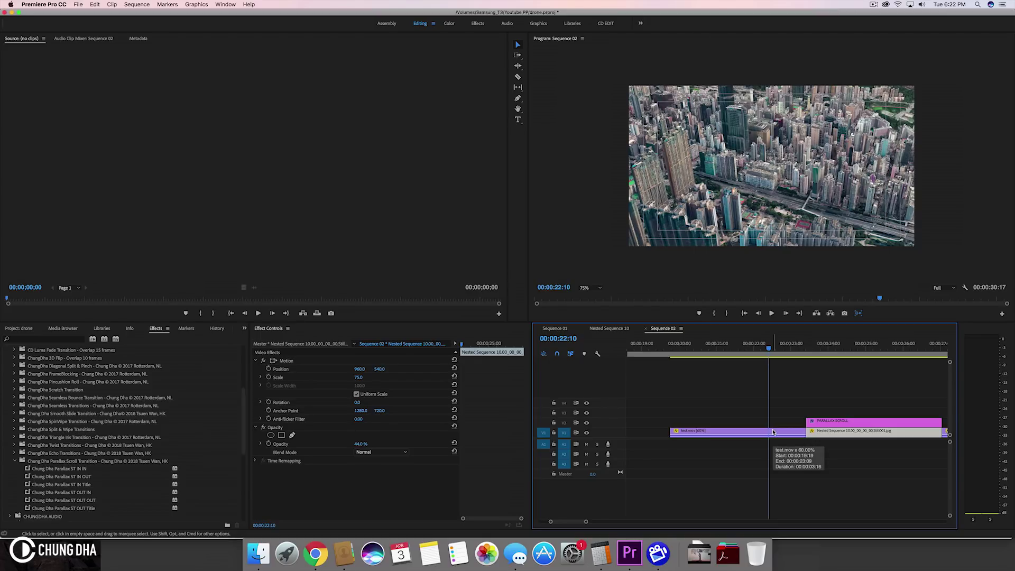
# - Cut a one-second piece of test.mov and place it on V3 above the title
pyautogui.press('super+k')
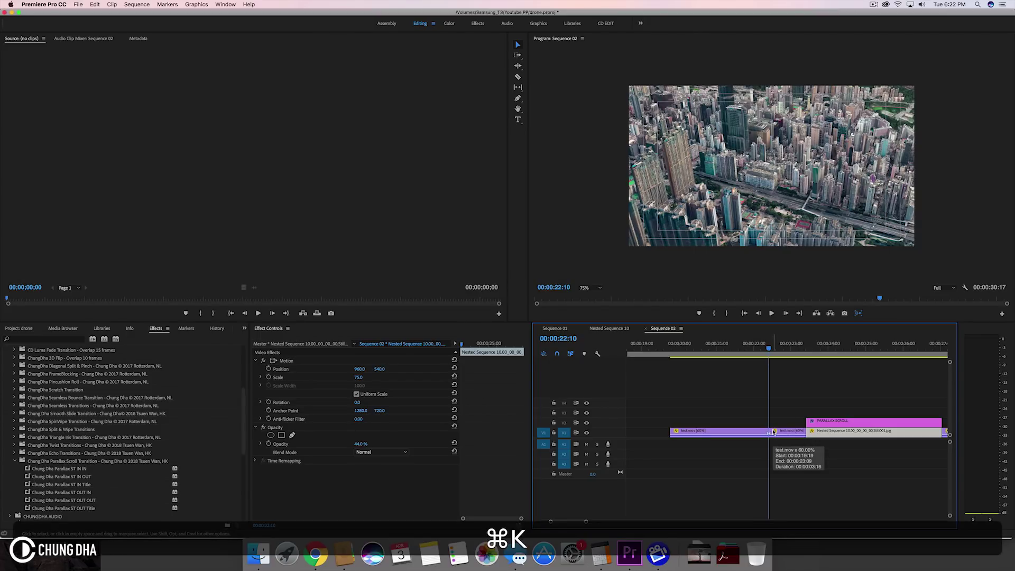
pyautogui.moveTo(782, 432); pyautogui.dragTo(820, 415)
pyautogui.moveTo(756, 431); pyautogui.dragTo(793, 432)
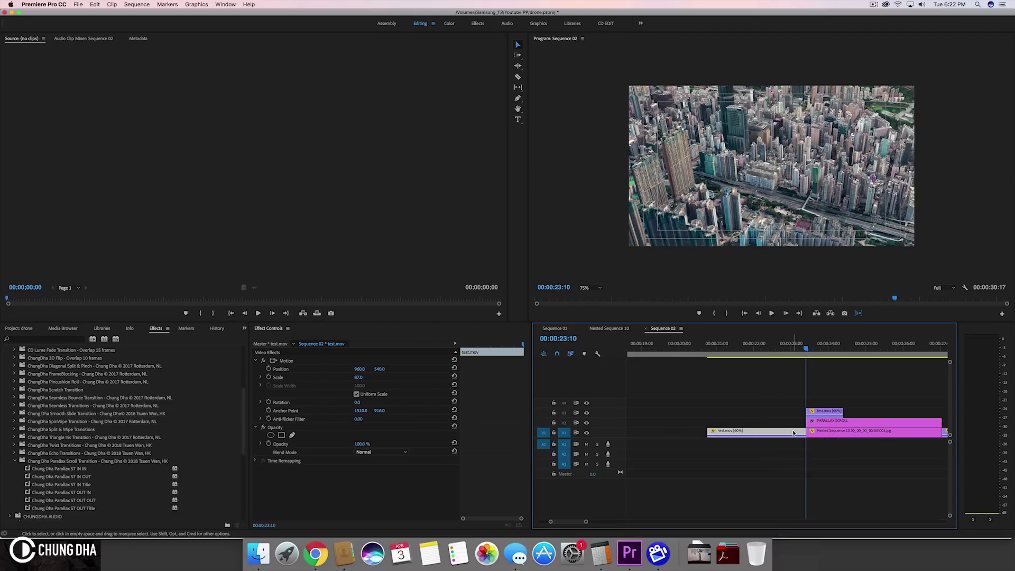
pyautogui.hotkey('shift', 'Down')
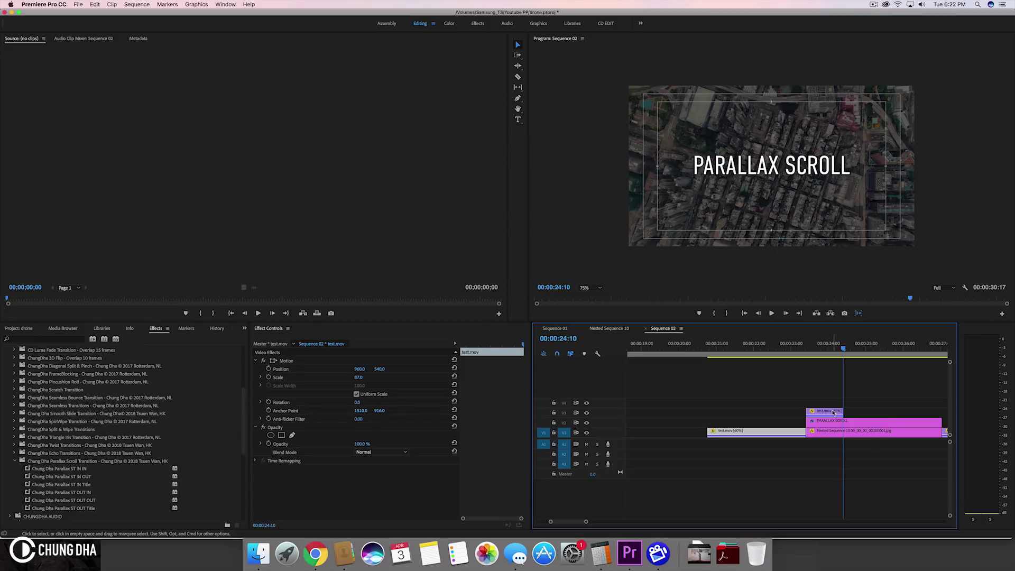
# - Split the title and nested drone clips together at 00:00:24:10, then select test.mov
pyautogui.moveTo(857, 411); pyautogui.dragTo(870, 444)
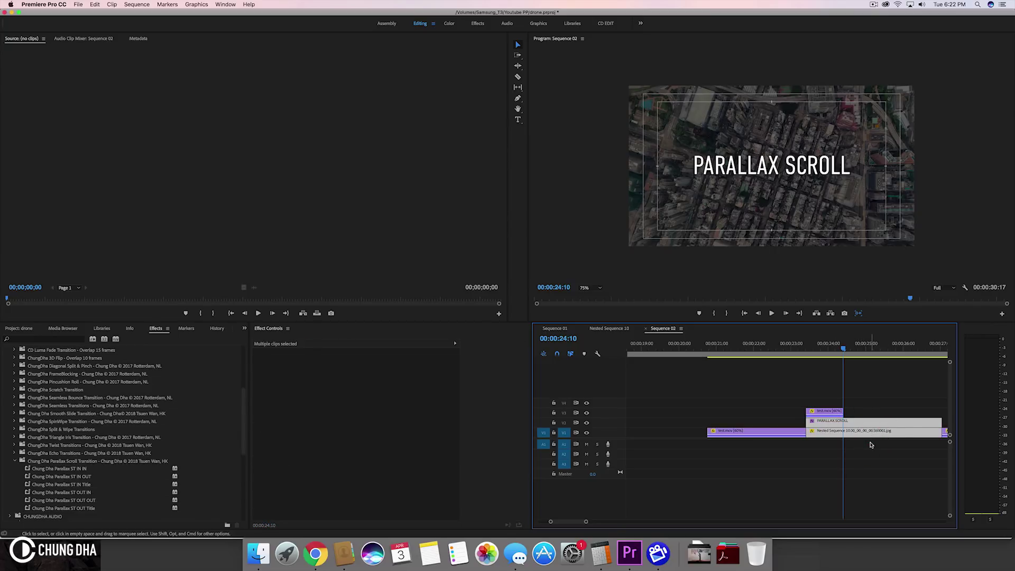
pyautogui.press('super')
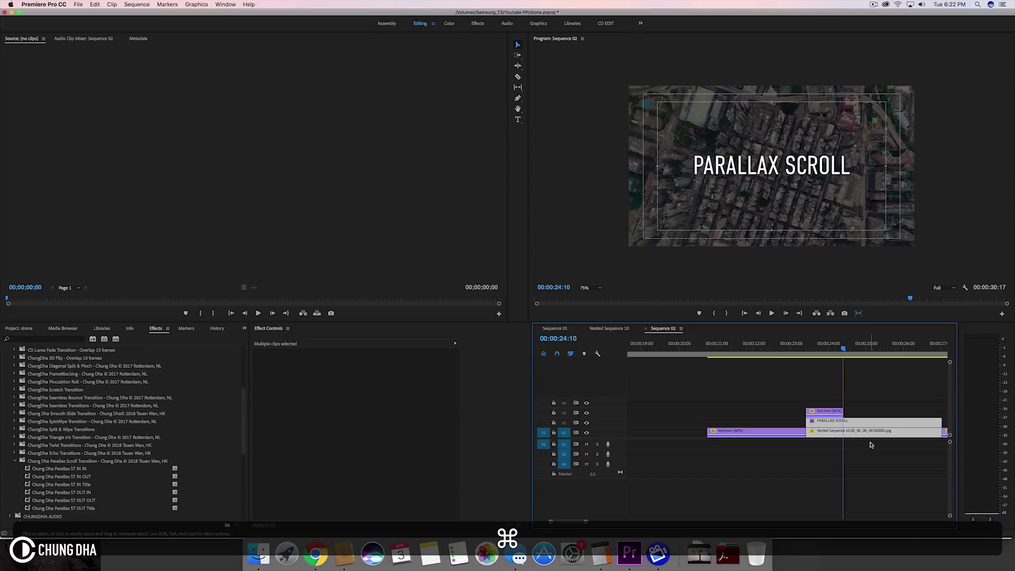
pyautogui.press('super+k')
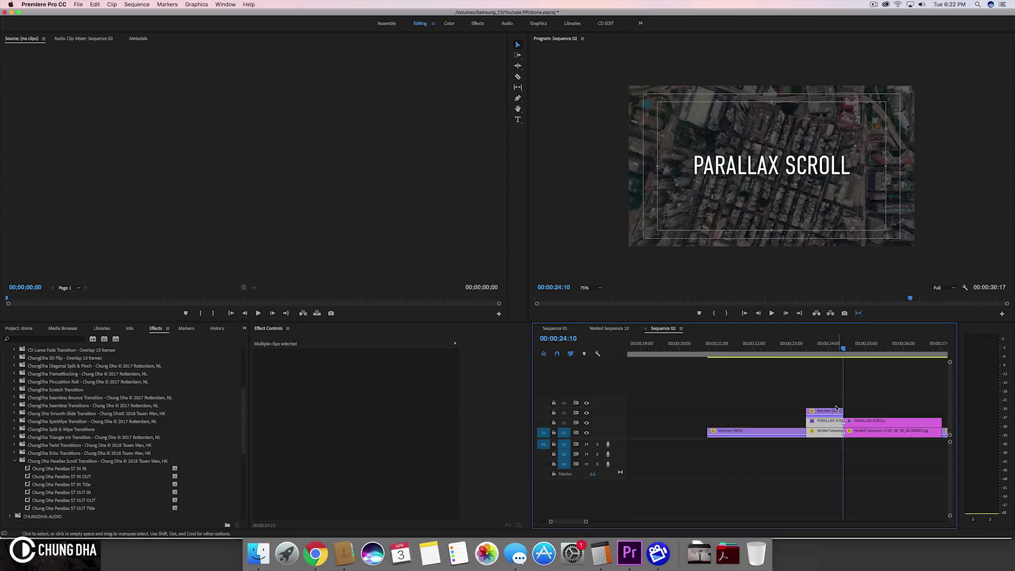
pyautogui.moveTo(798, 351); pyautogui.dragTo(828, 351)
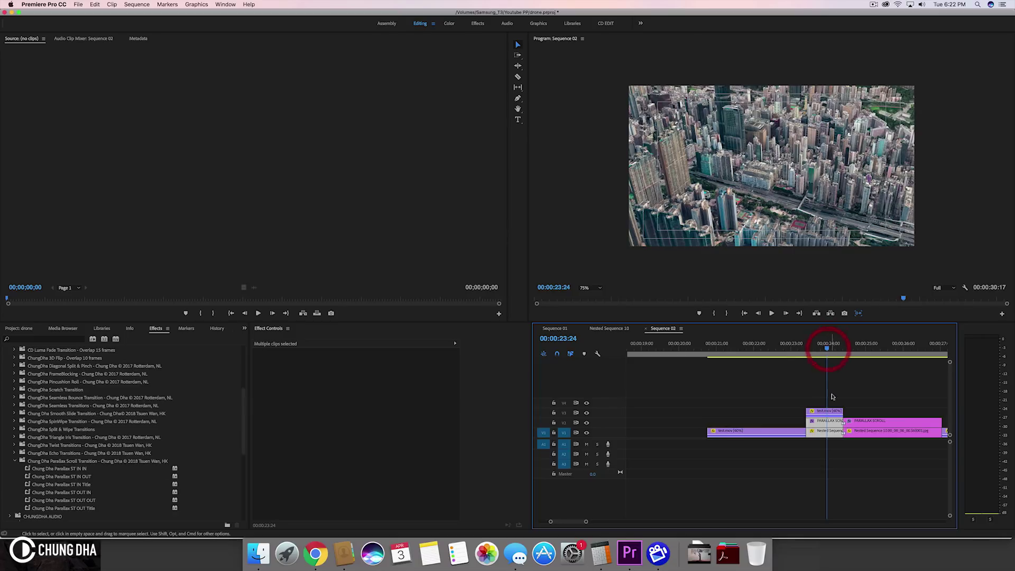
pyautogui.click(831, 412)
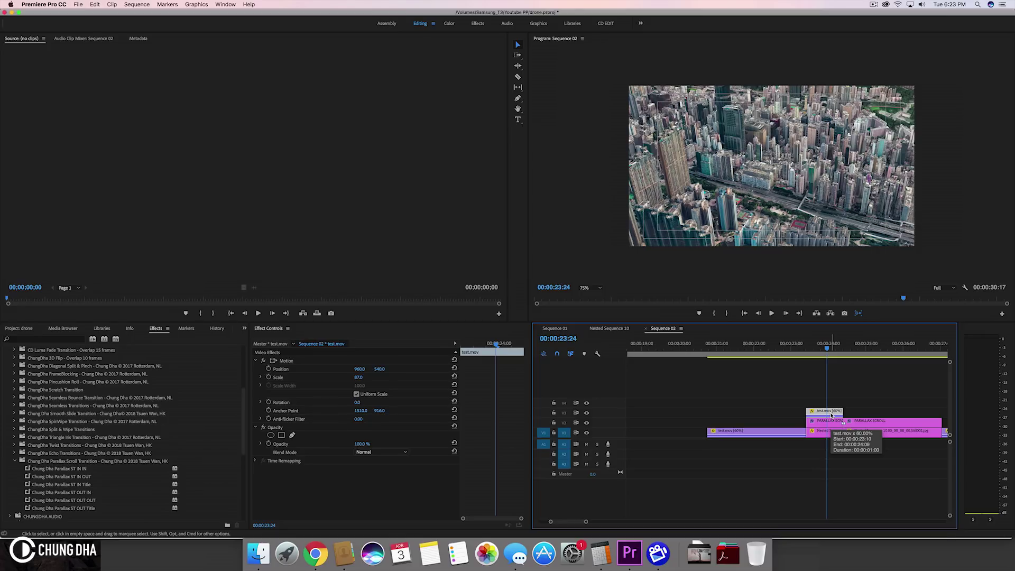
# - Nest the test.mov clip into its own nested sequence
pyautogui.rightClick(831, 415)
pyautogui.click(856, 358)
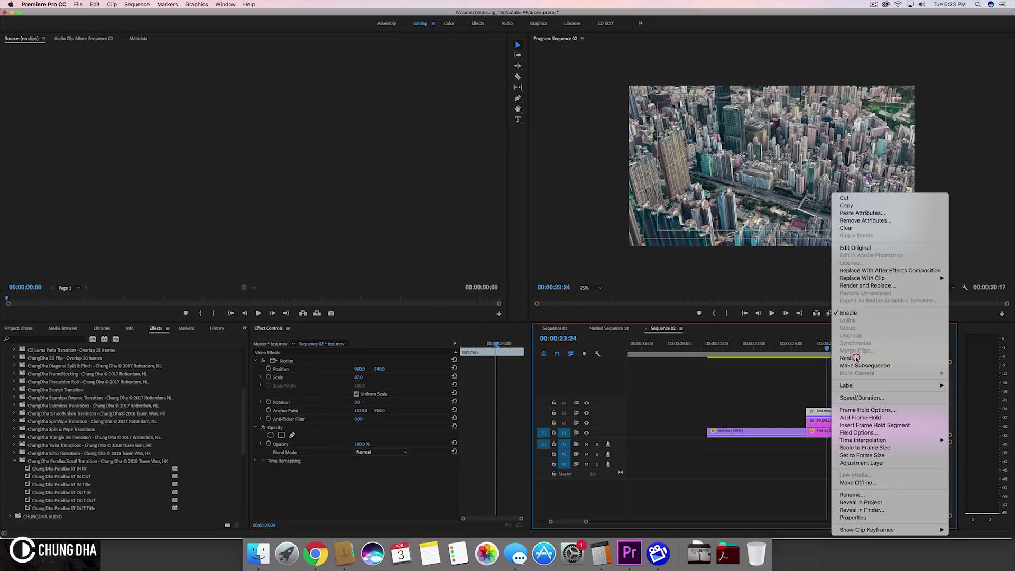
pyautogui.click(527, 285)
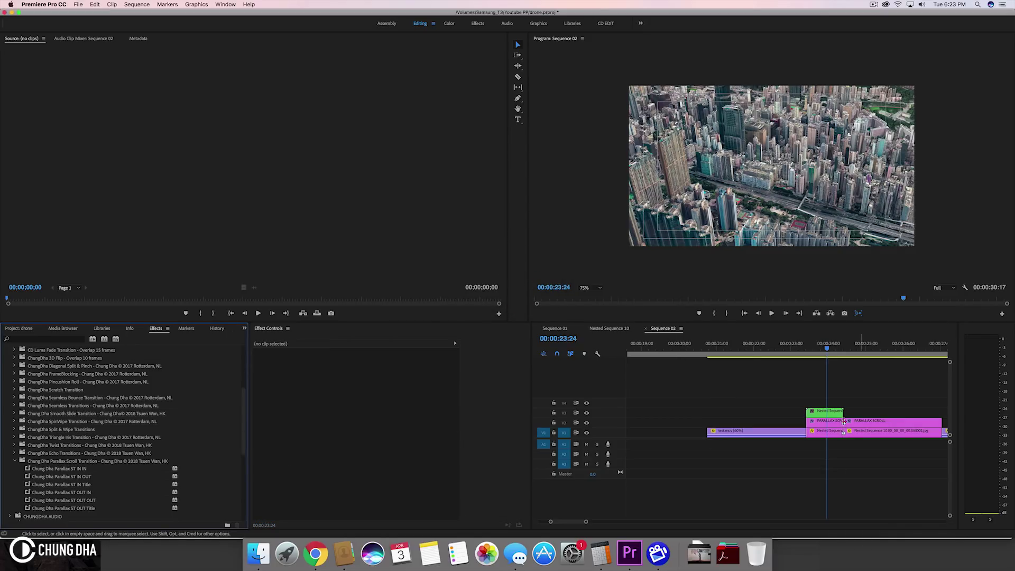
# - Nest the PARALLAX SCROLL title clip into its own nested sequence
pyautogui.click(820, 423)
pyautogui.rightClick(821, 423)
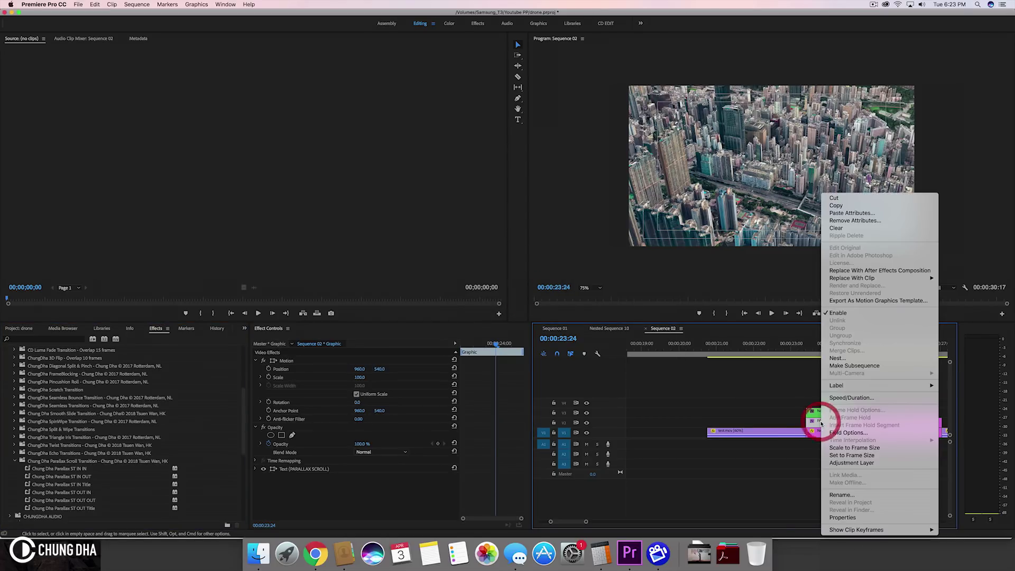
pyautogui.click(857, 358)
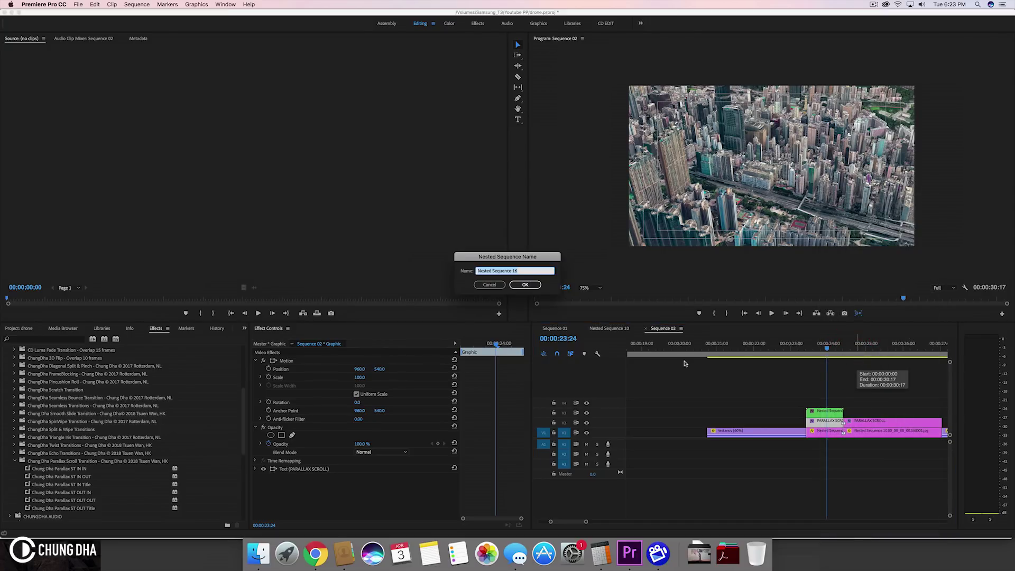
pyautogui.click(527, 284)
# - Select the drone nested clip and scrub from 00:00:23:09 to 00:00:23:24 to check
pyautogui.click(825, 431)
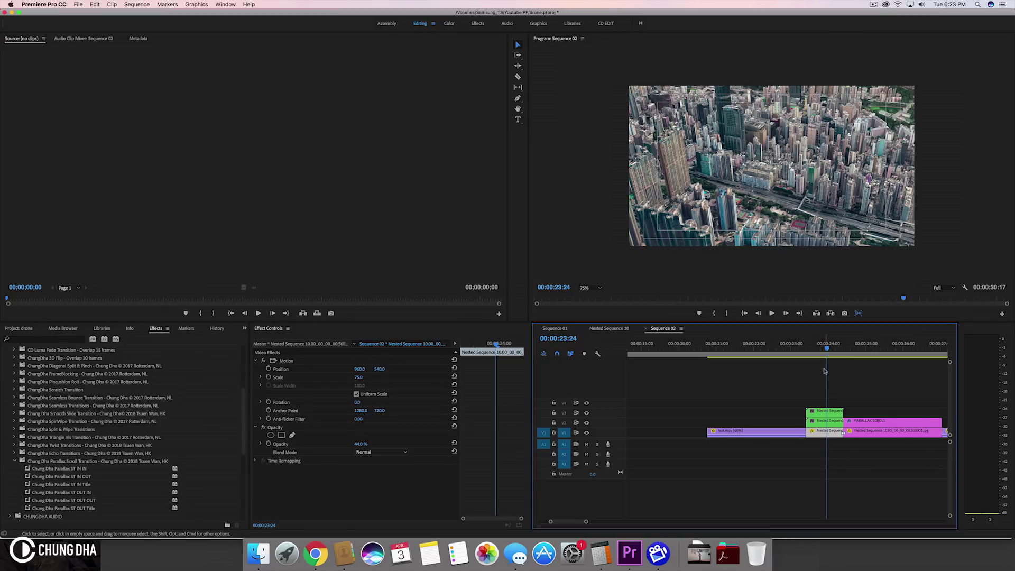
pyautogui.click(804, 350)
pyautogui.moveTo(804, 350); pyautogui.dragTo(826, 350)
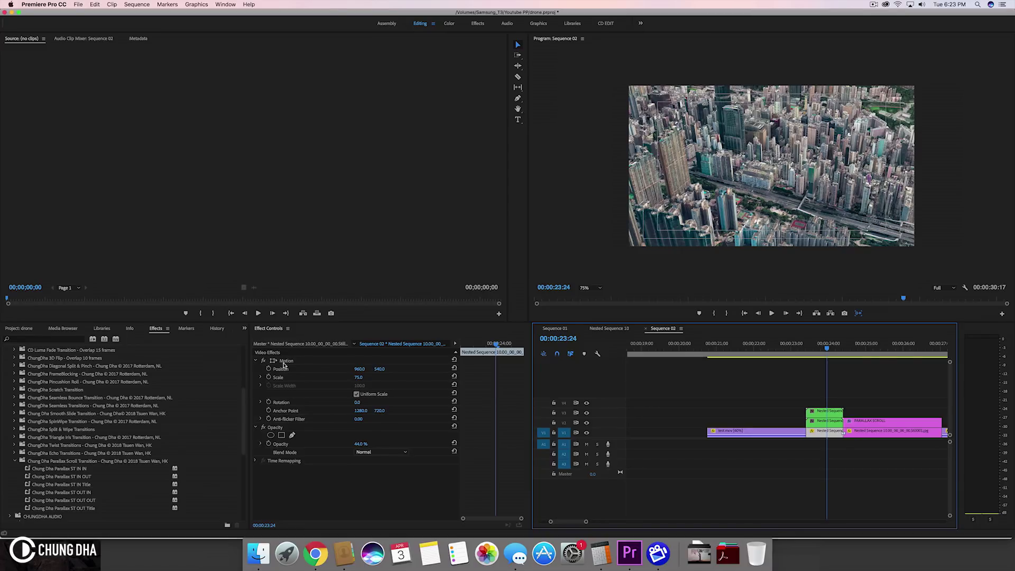
# - Apply the Chung Dha Parallax ST IN IN preset to the drone nested clip
pyautogui.click(796, 348)
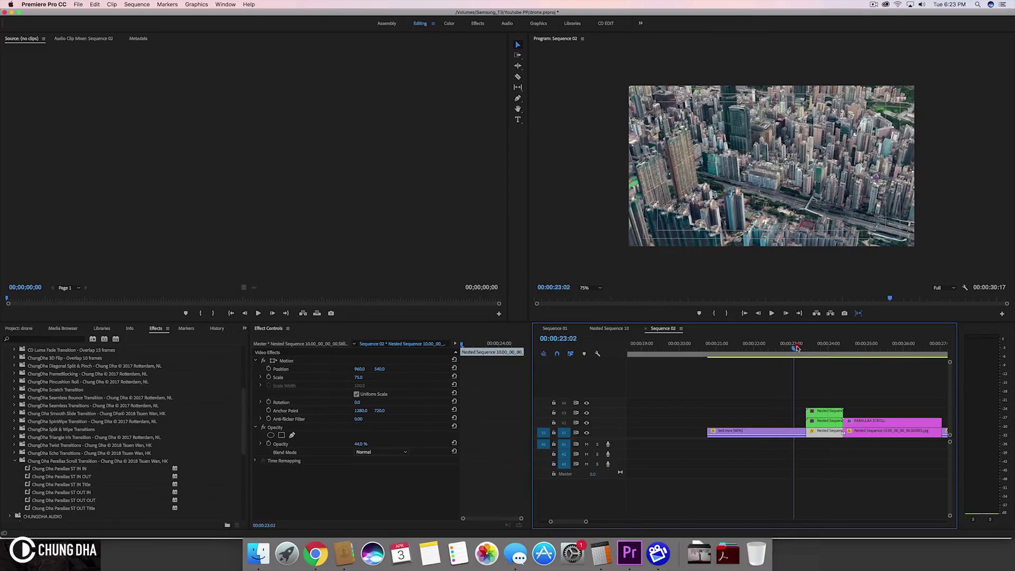
pyautogui.moveTo(795, 348); pyautogui.dragTo(822, 346)
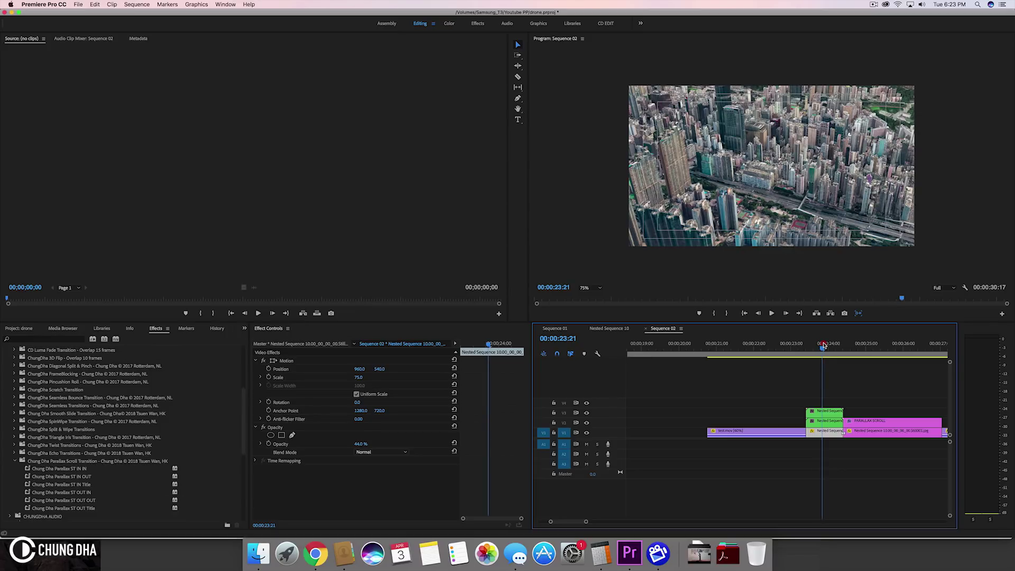
pyautogui.click(91, 471)
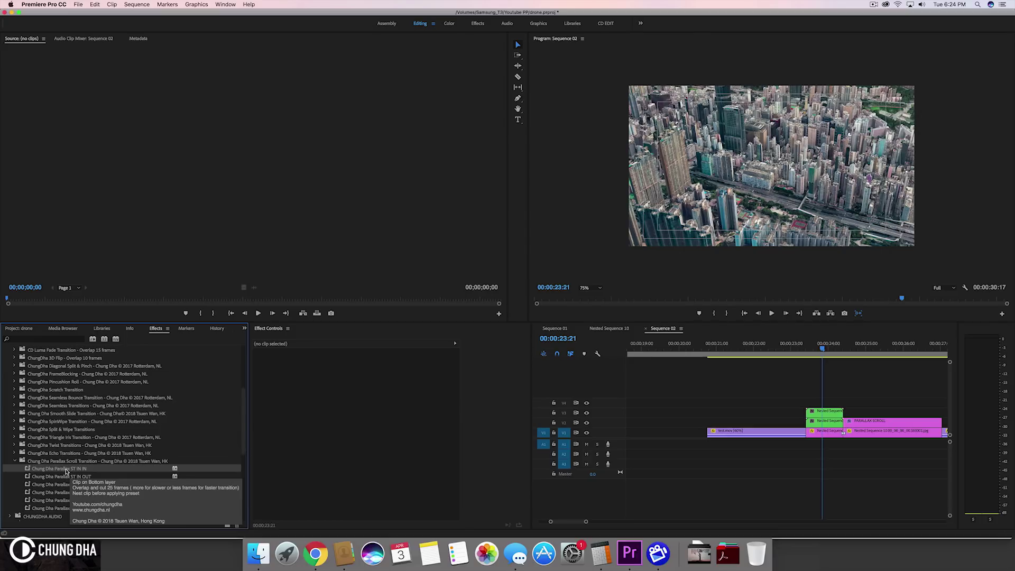
pyautogui.click(69, 469)
pyautogui.moveTo(668, 447); pyautogui.dragTo(819, 430)
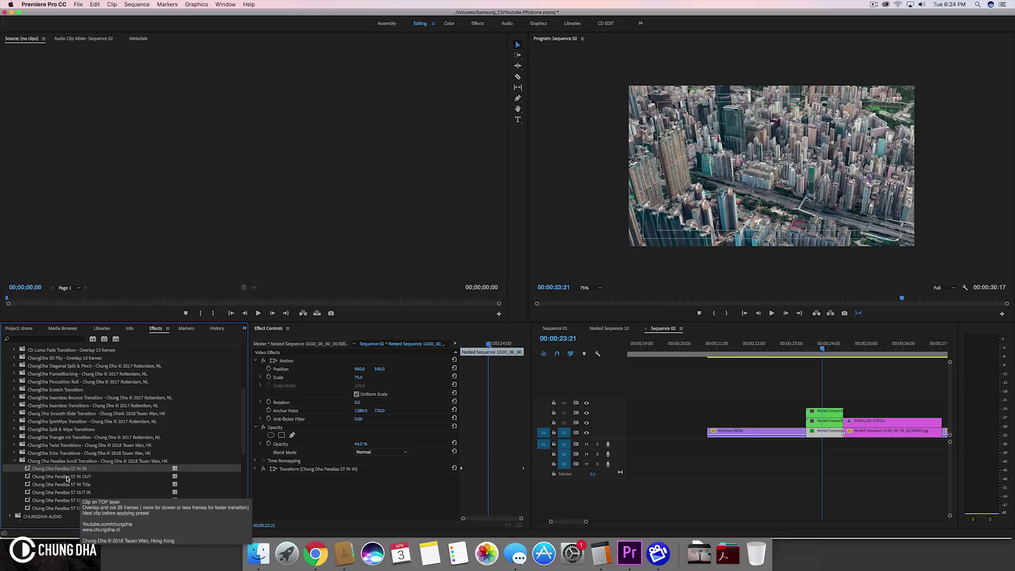
# - Apply ST IN OUT to the top nested clip and ST IN Title to the title nested clip
pyautogui.moveTo(67, 479); pyautogui.dragTo(823, 412)
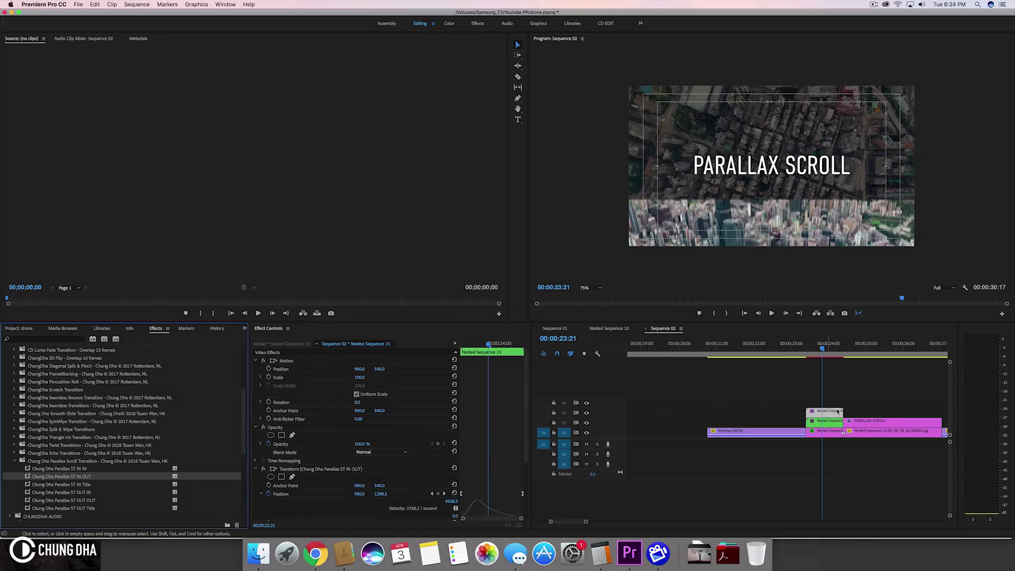
pyautogui.click(838, 411)
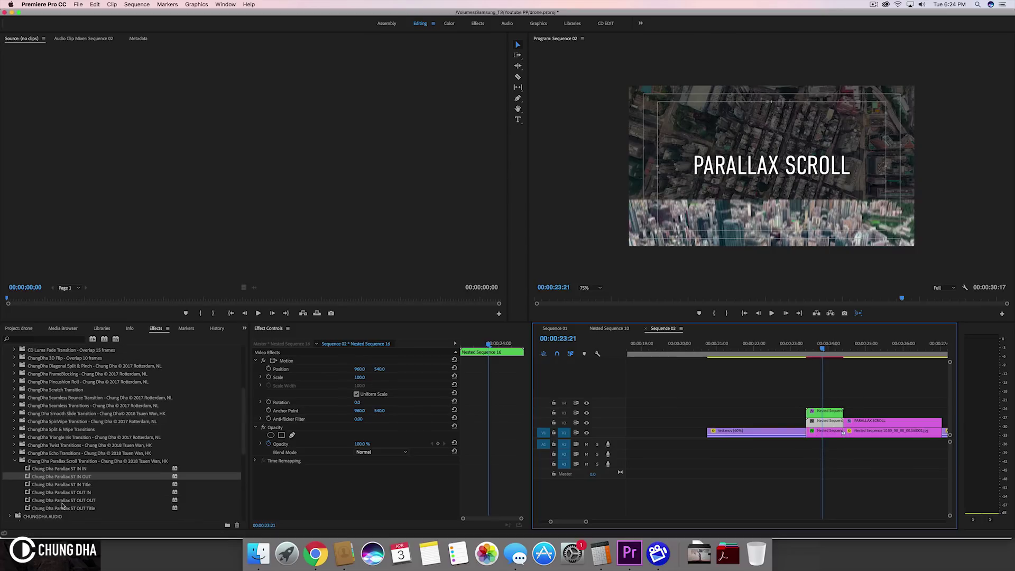
pyautogui.moveTo(62, 486); pyautogui.dragTo(818, 412)
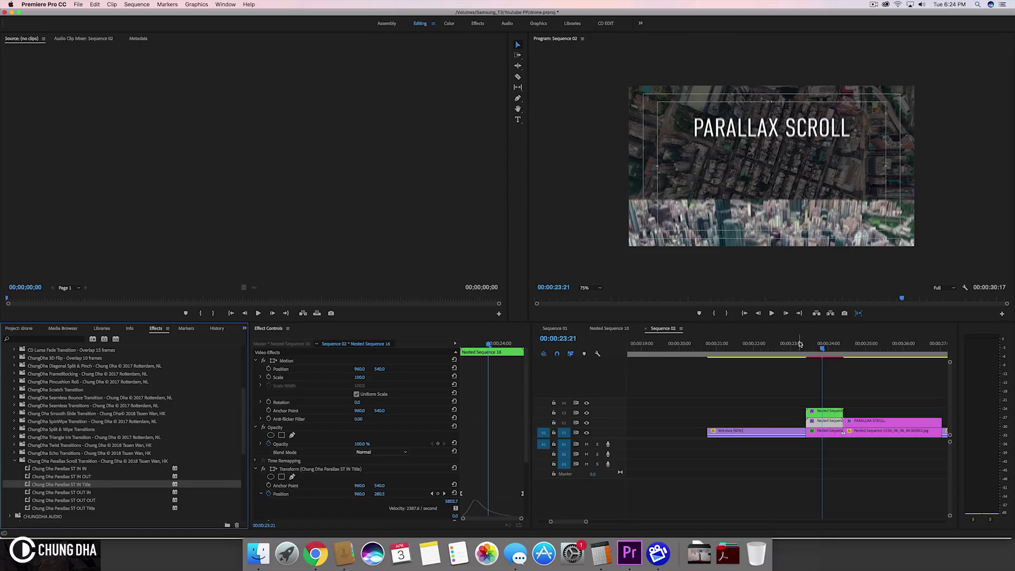
pyautogui.moveTo(799, 344)
pyautogui.mouseDown()
pyautogui.moveTo(849, 342)
pyautogui.moveTo(786, 334)
pyautogui.mouseUp()
pyautogui.press('space')
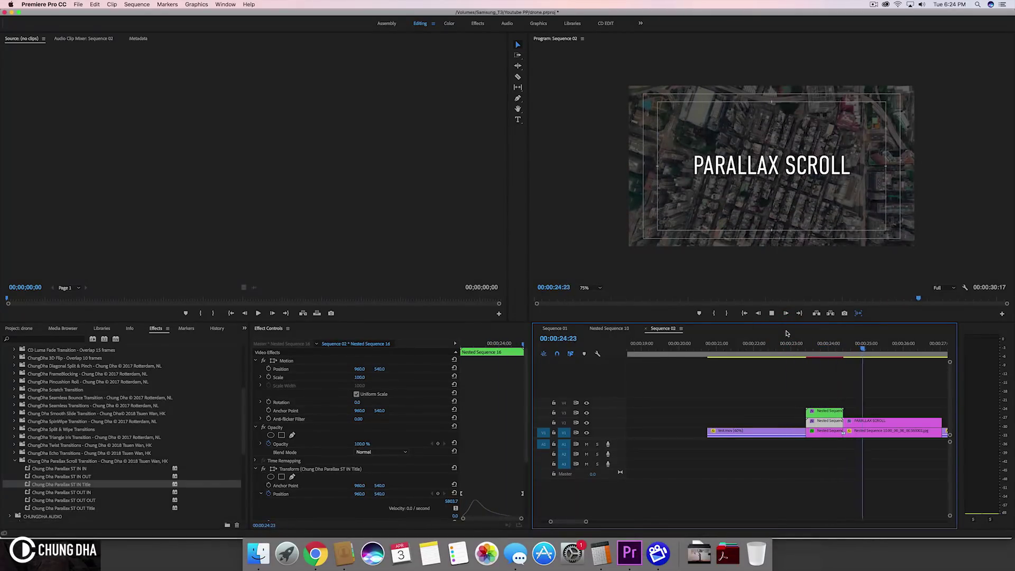
pyautogui.click(781, 338)
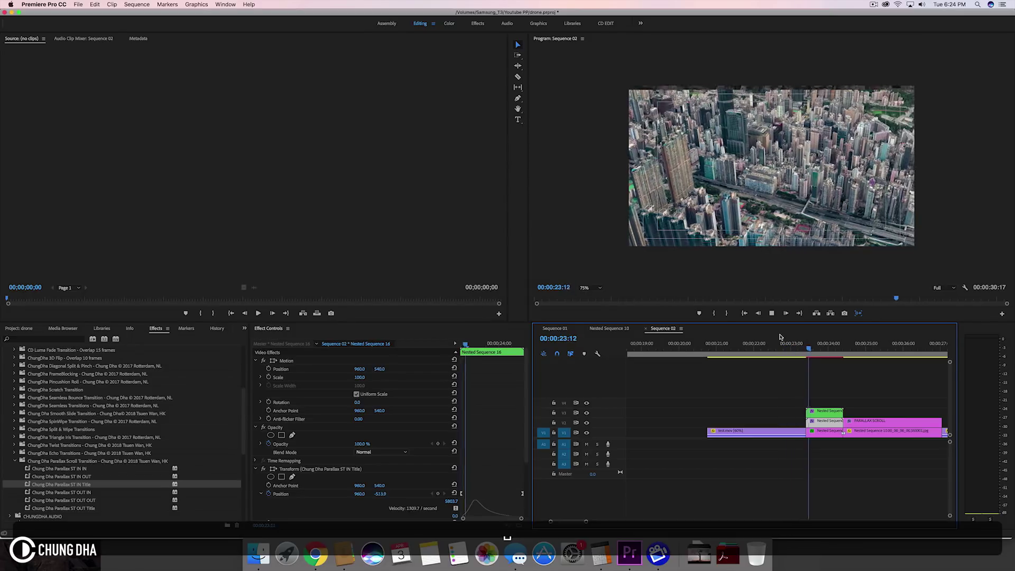
pyautogui.press('space')
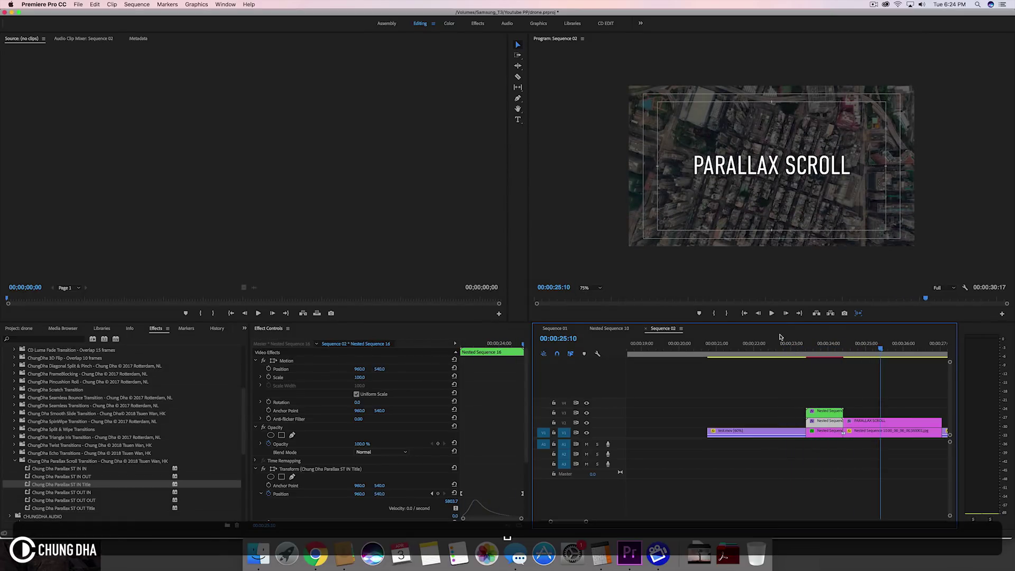
pyautogui.hscroll(3, 814, 344)
pyautogui.moveTo(815, 344); pyautogui.dragTo(848, 347)
# - Split test.mov at 00:00:28:01, lift the cut piece to V3, and slide the rest left to close the gap
pyautogui.press('shift')
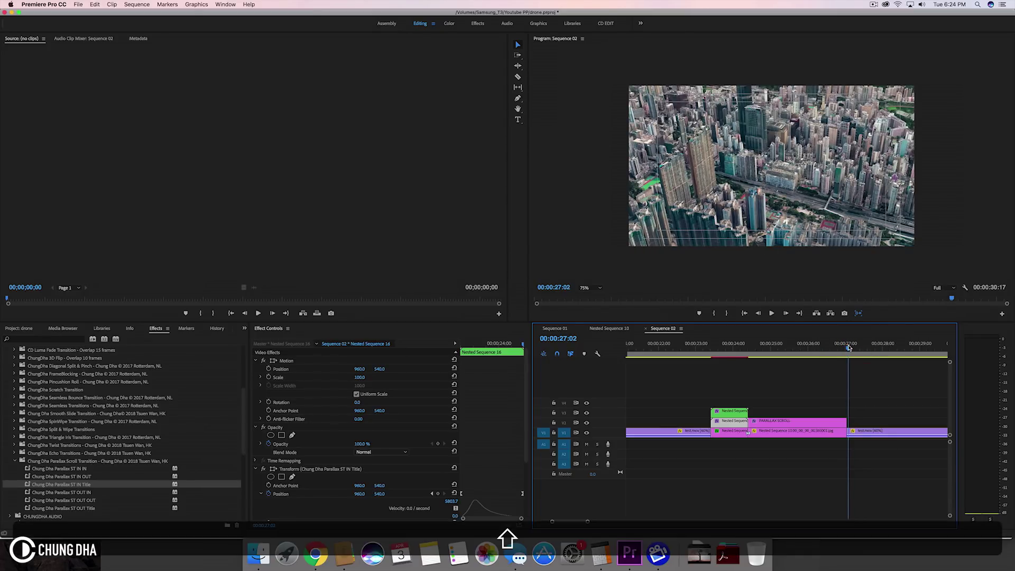
pyautogui.hotkey('shift', 'Up')
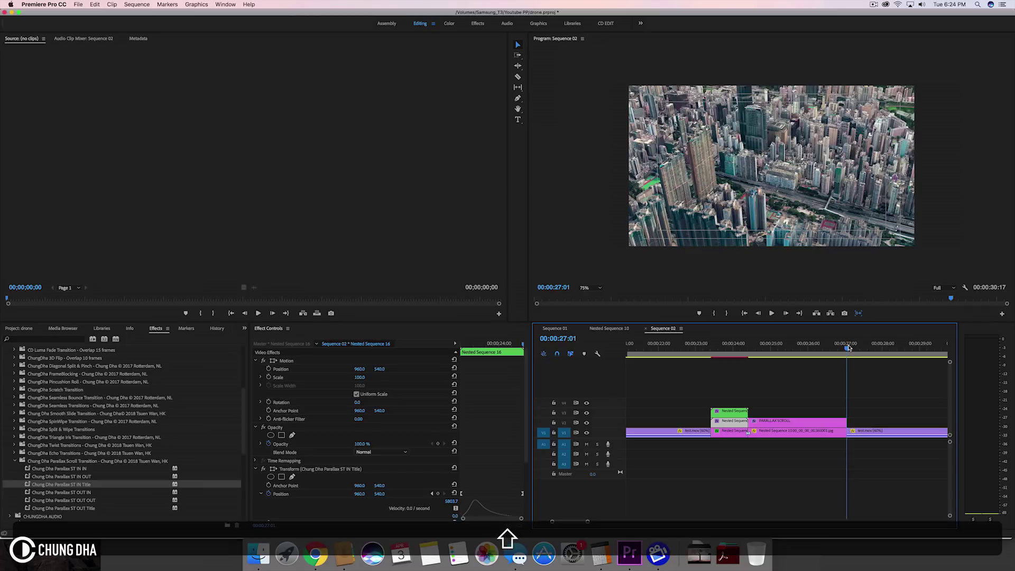
pyautogui.hotkey('shift', 'Right')
pyautogui.hotkey('shift', 'Right')
pyautogui.hotkey('shift', 'Right')
pyautogui.hotkey('shift', 'Right')
pyautogui.hotkey('shift', 'Right')
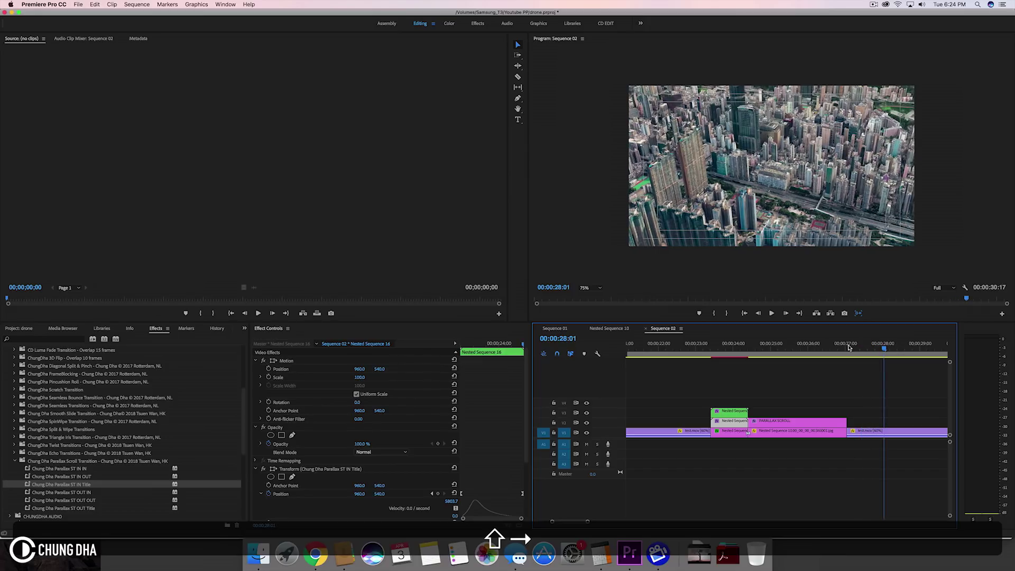
pyautogui.click(901, 432)
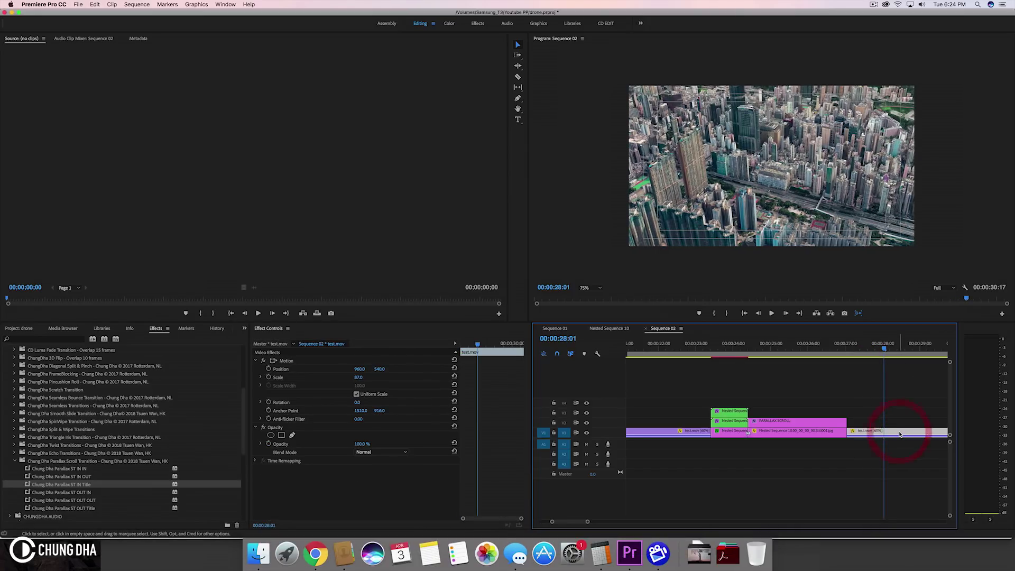
pyautogui.press('super+k')
pyautogui.moveTo(865, 432); pyautogui.dragTo(828, 412)
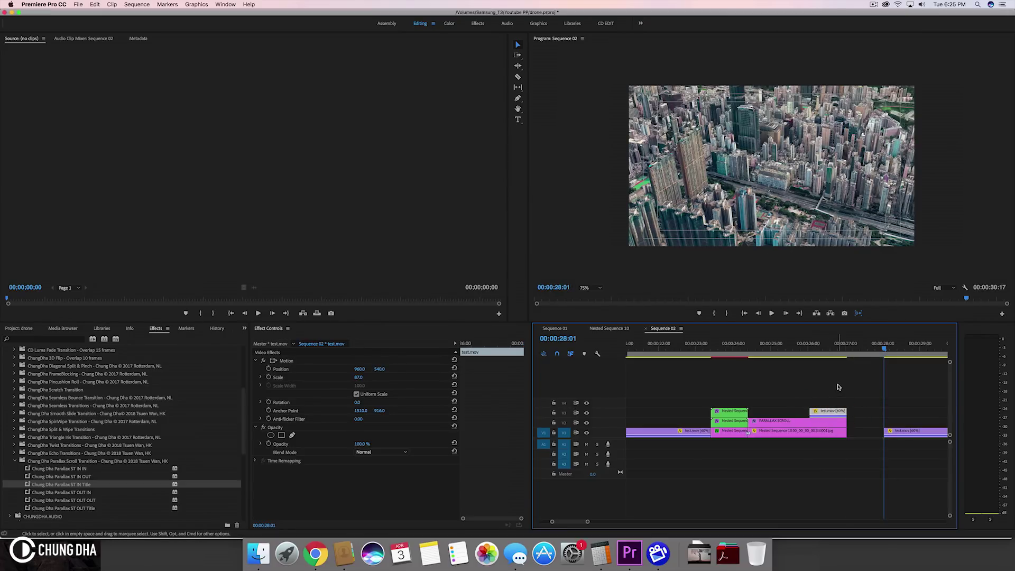
pyautogui.moveTo(909, 437); pyautogui.dragTo(869, 434)
# - Split the V1 nested clip at the 00:00:26:01 edit point
pyautogui.click(855, 353)
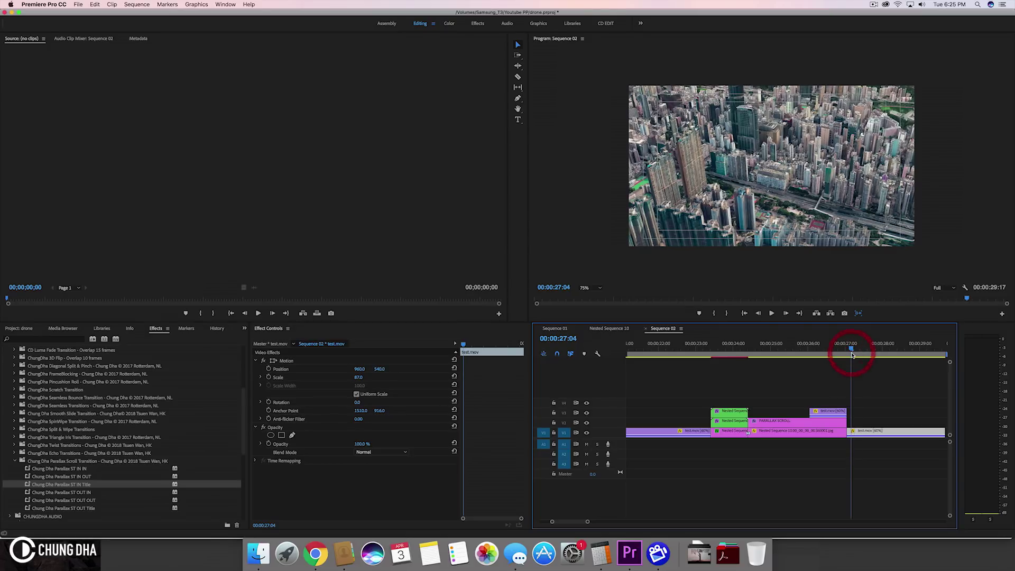
pyautogui.hotkey('shift', 'Up')
pyautogui.hotkey('shift', 'Up')
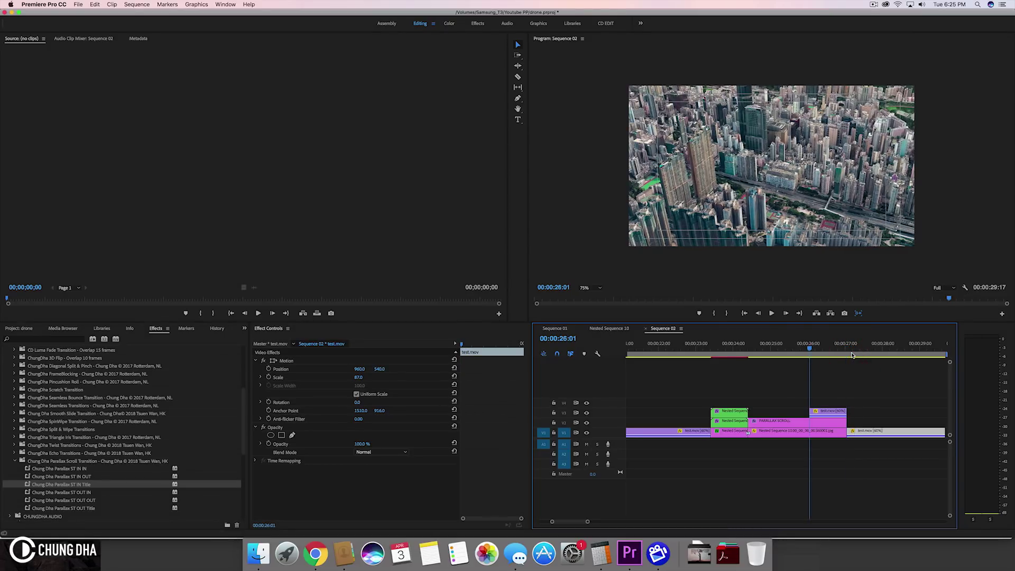
pyautogui.press('super')
pyautogui.press('super+k')
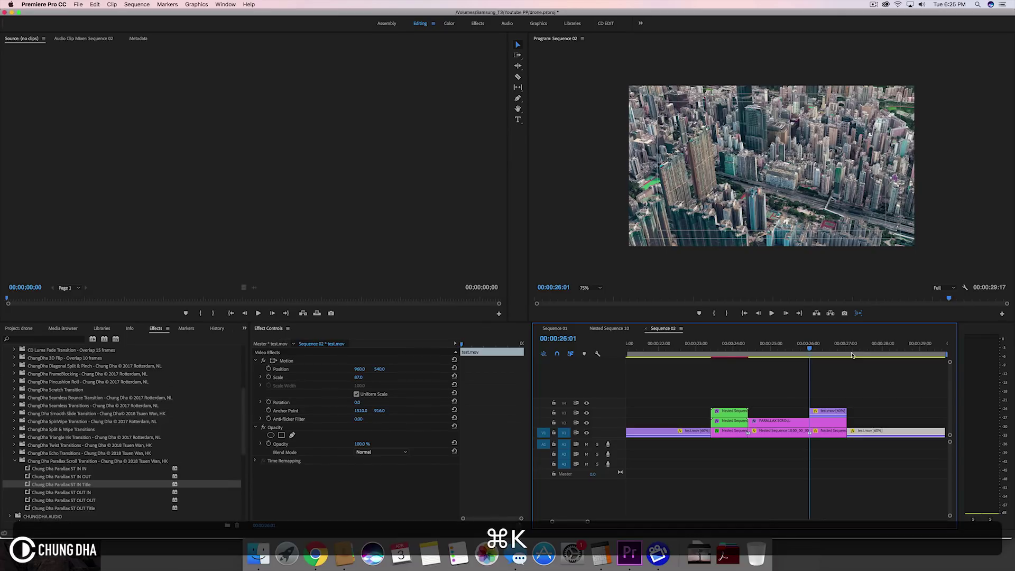
# - Nest the V3 test.mov piece as Nested Sequence 17
pyautogui.click(828, 413)
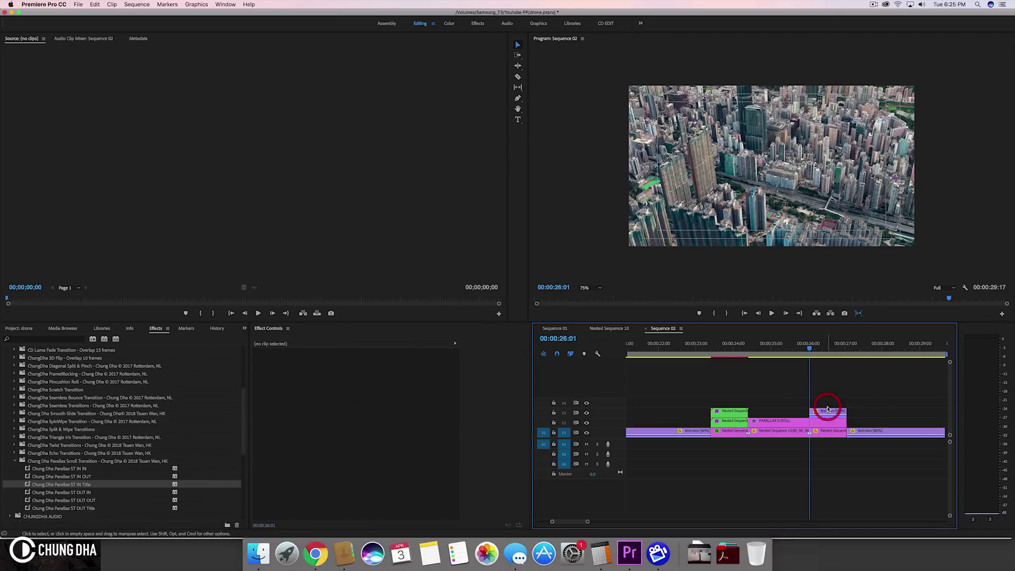
pyautogui.doubleClick(828, 412)
pyautogui.rightClick(828, 412)
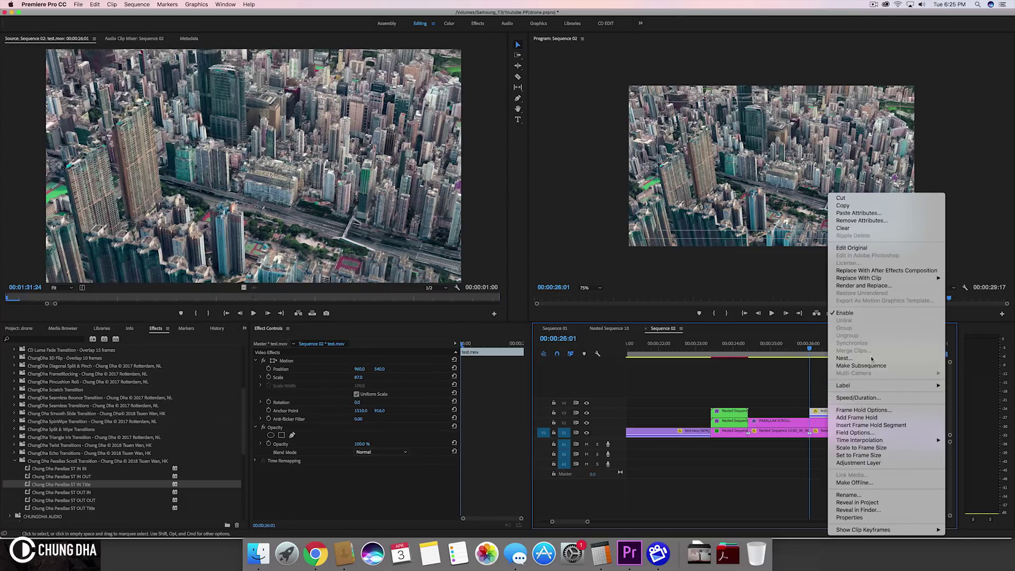
pyautogui.click(857, 358)
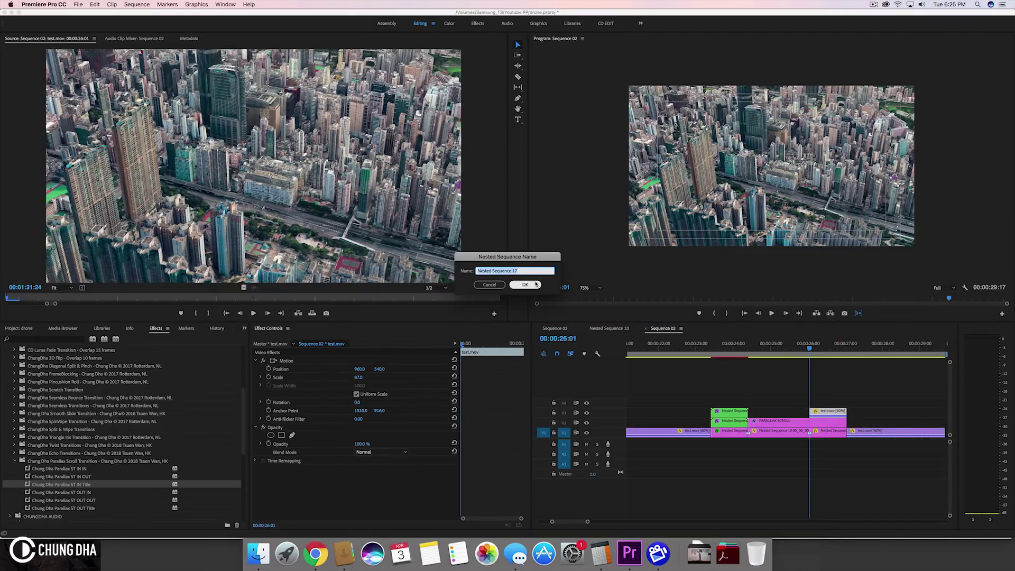
pyautogui.click(531, 281)
# - Split the PARALLAX SCROLL title at 00:00:26:01 and nest its tail as Nested Sequence 18
pyautogui.doubleClick(814, 420)
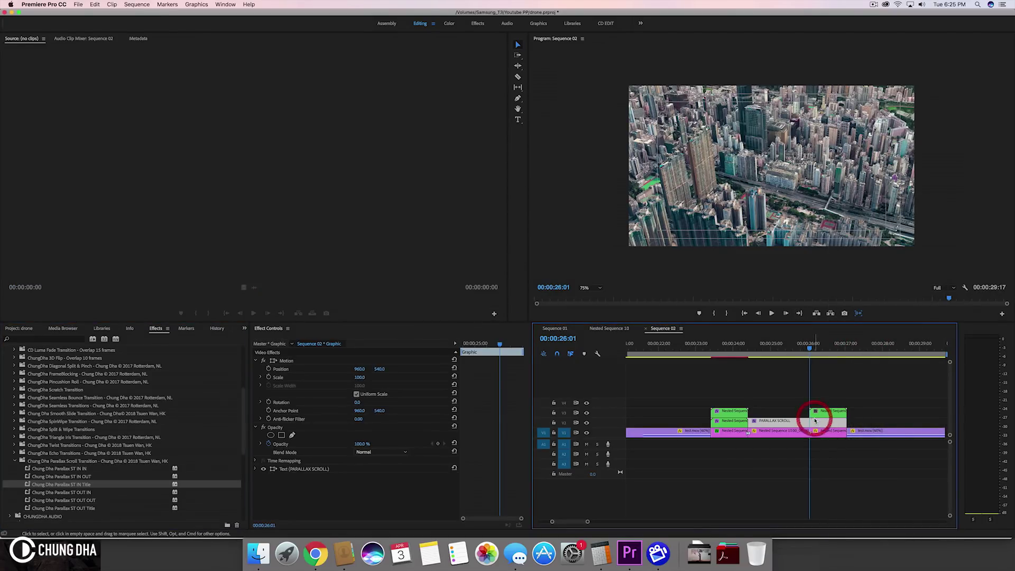
pyautogui.click(814, 423)
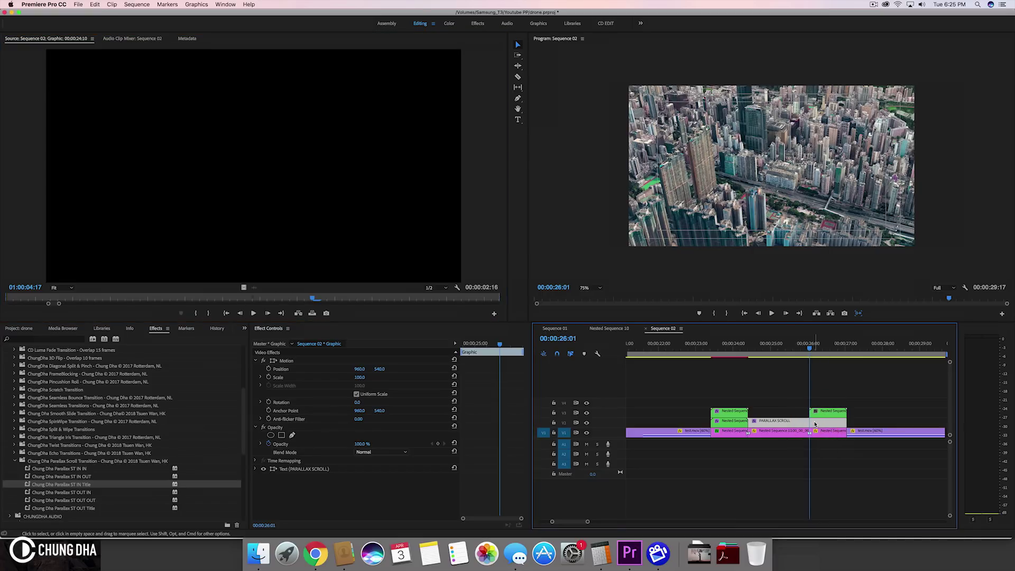
pyautogui.press('super+k')
pyautogui.click(814, 422)
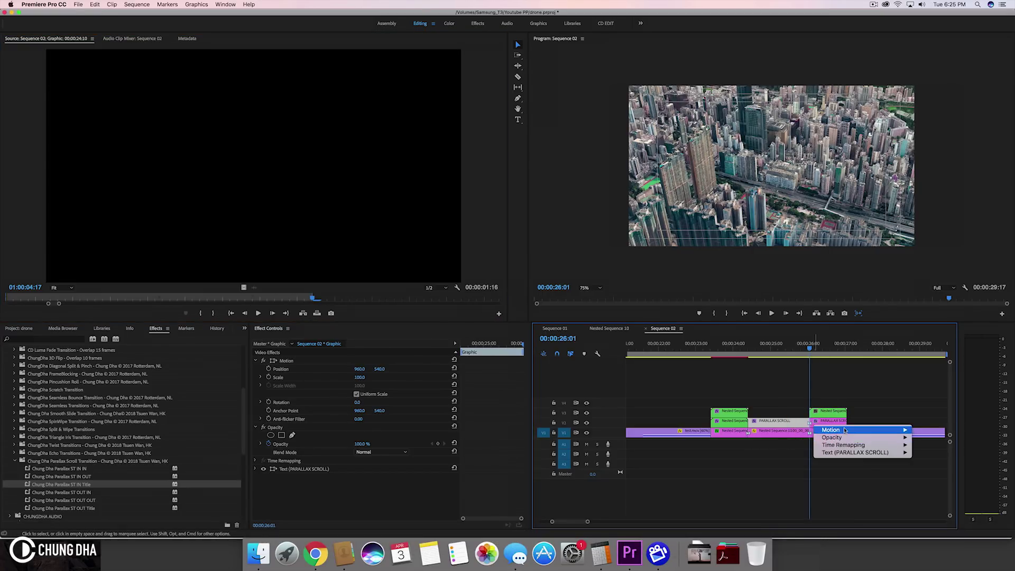
pyautogui.click(834, 429)
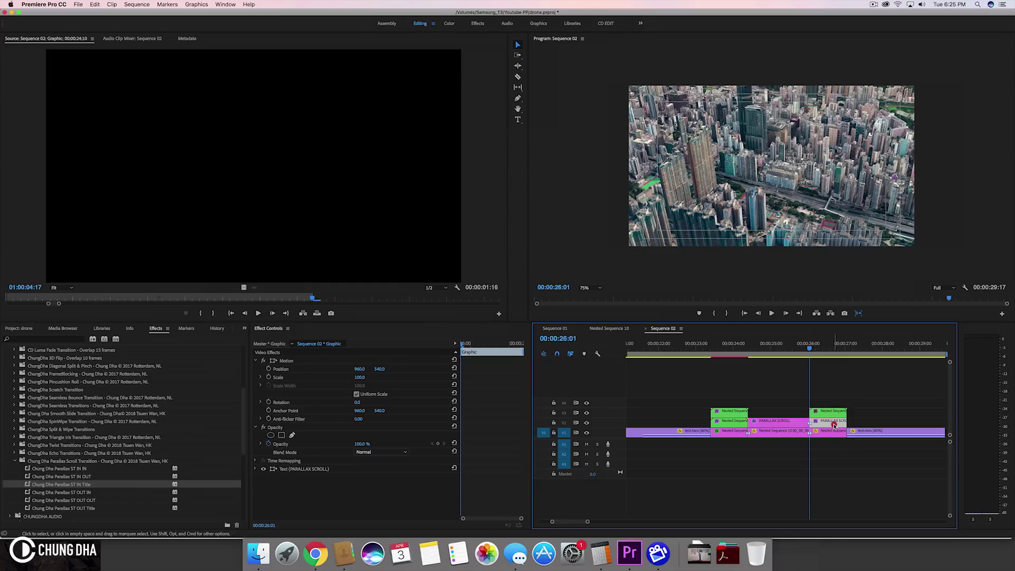
pyautogui.rightClick(834, 430)
pyautogui.click(862, 359)
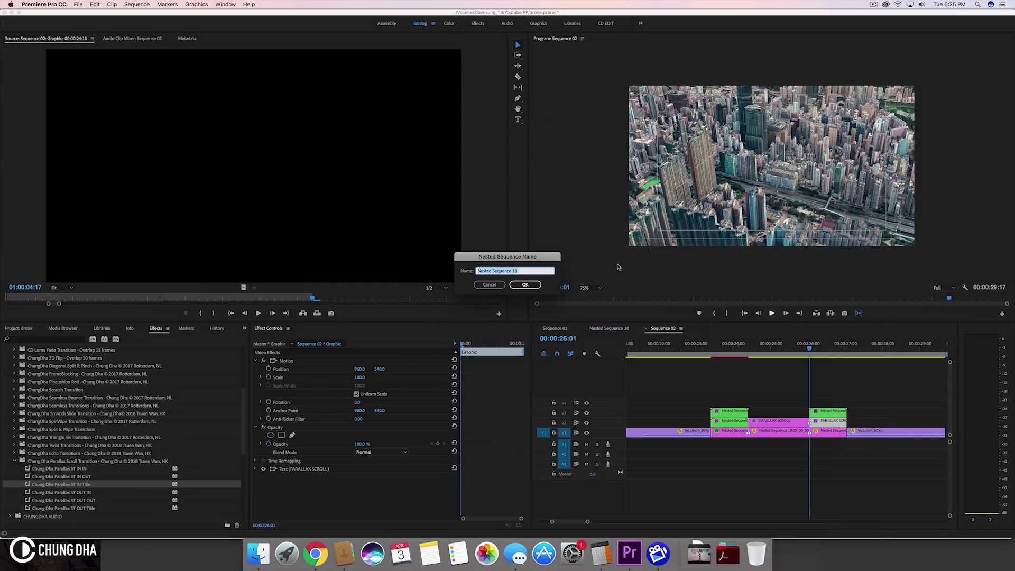
pyautogui.click(528, 284)
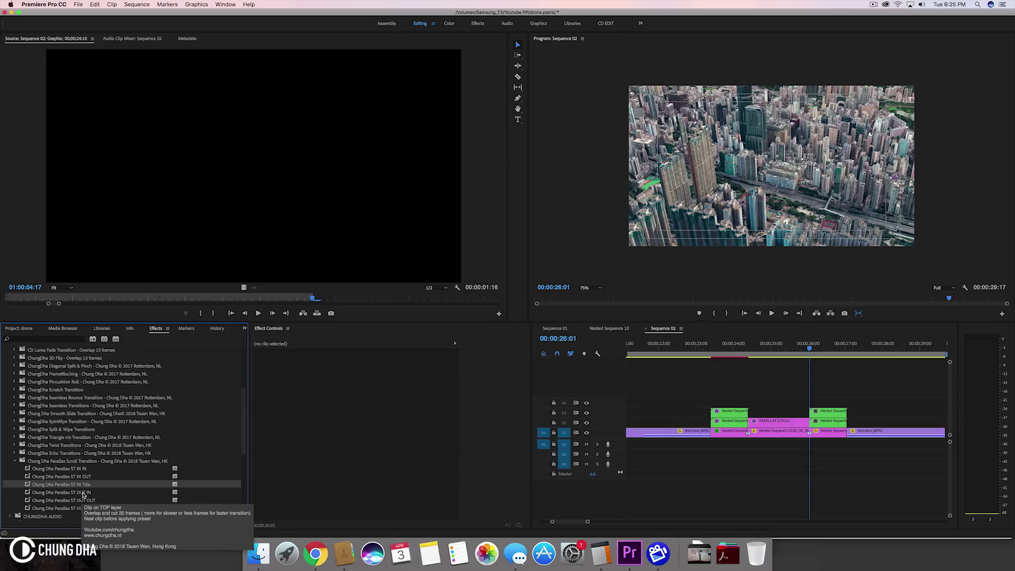
# - Apply ST OUT IN to the V3 clip, ST OUT Title to the title tail, and ST OUT OUT to V1
pyautogui.moveTo(83, 494); pyautogui.dragTo(841, 417)
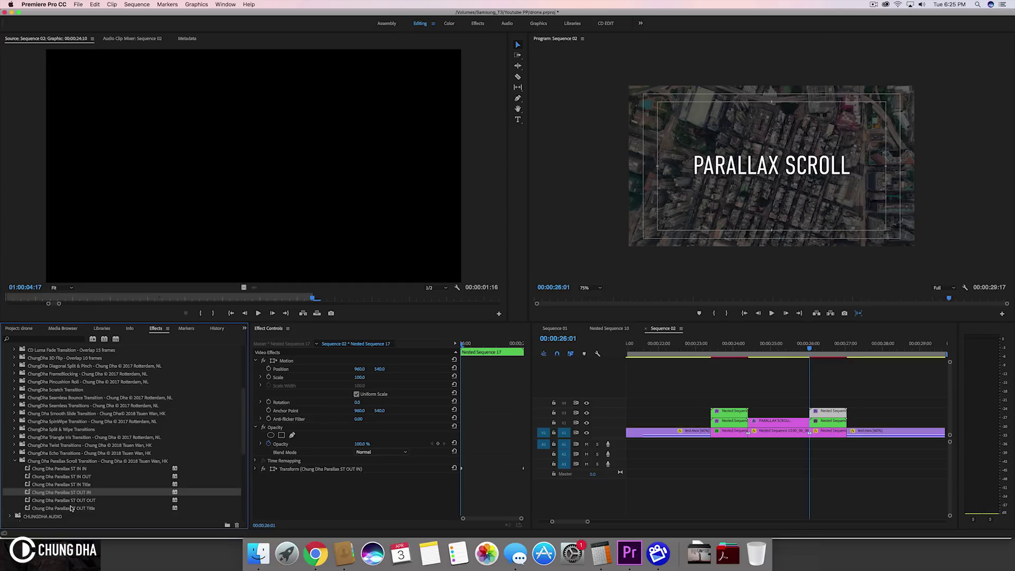
pyautogui.moveTo(70, 507); pyautogui.dragTo(827, 422)
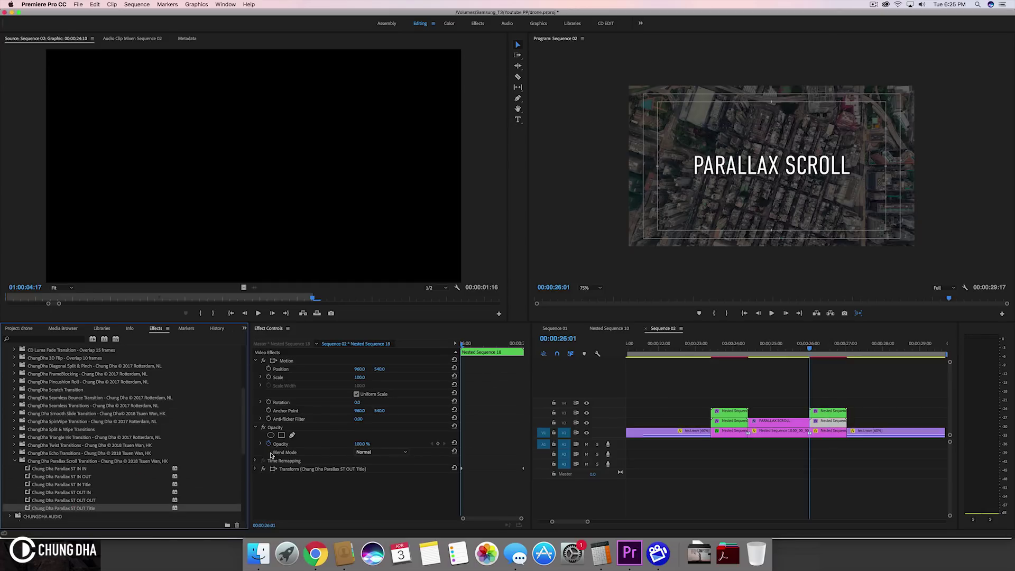
pyautogui.moveTo(79, 504); pyautogui.dragTo(826, 430)
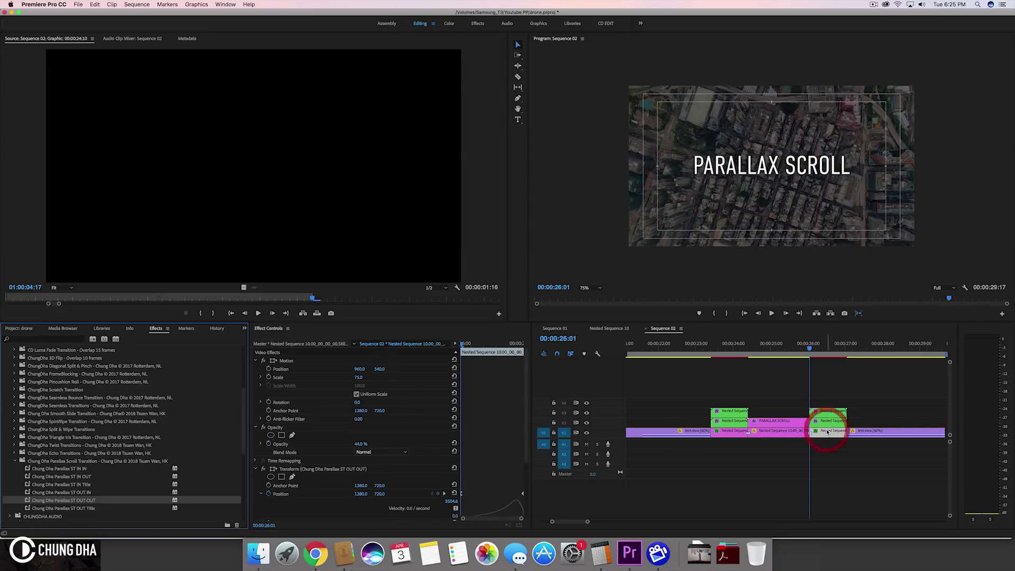
pyautogui.click(790, 343)
pyautogui.press('space')
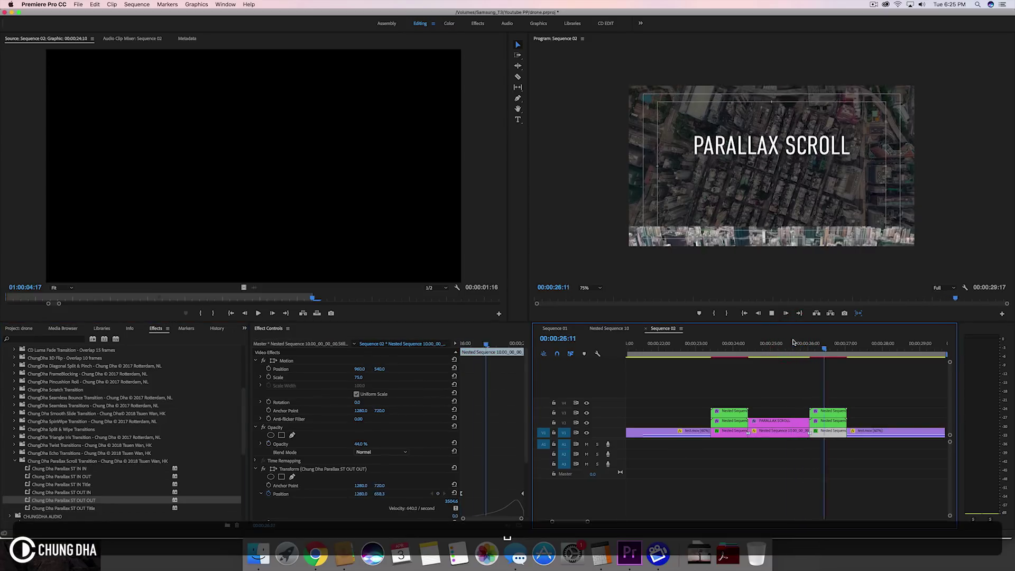
pyautogui.press('space')
pyautogui.click(672, 344)
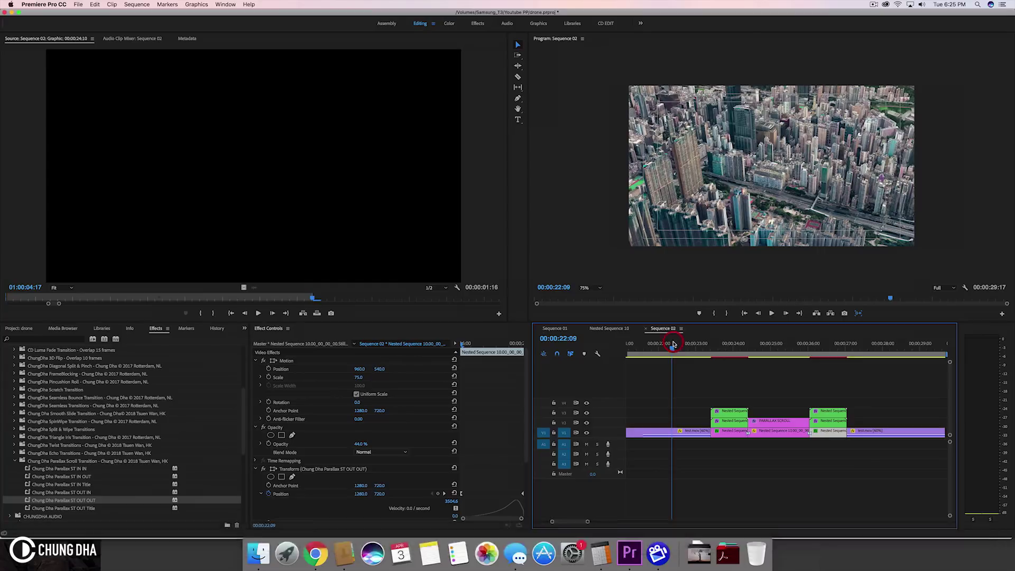
pyautogui.press('space')
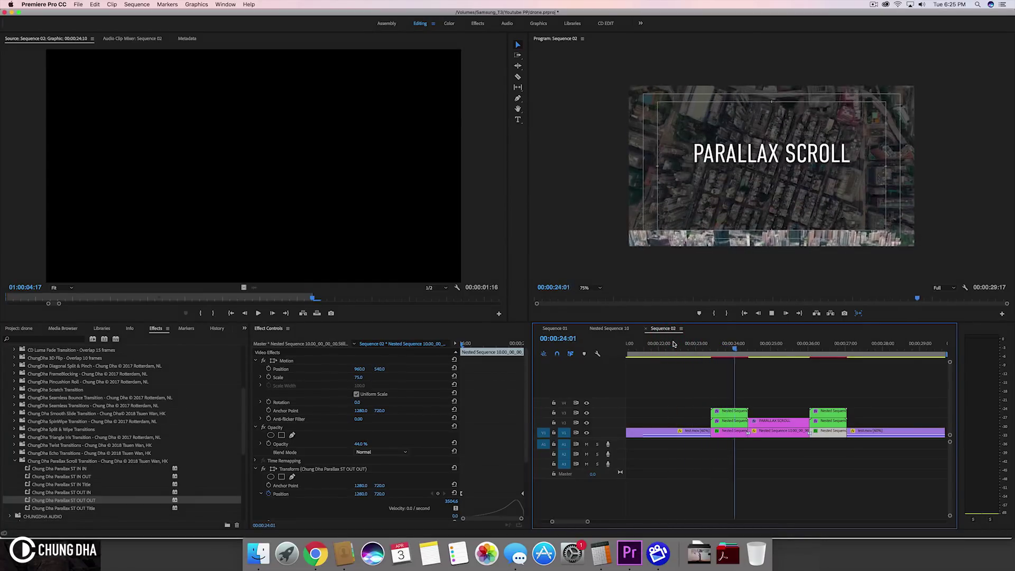